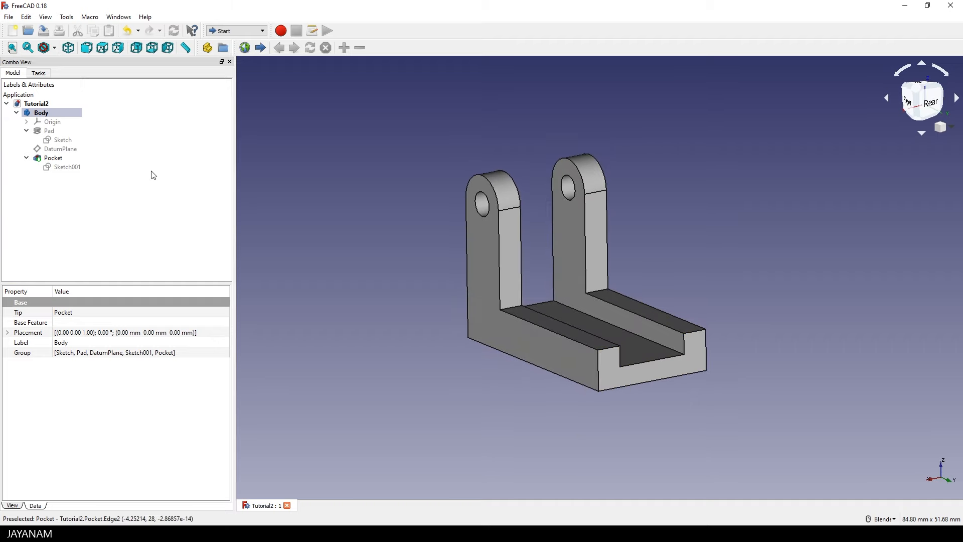
Step: Open the Pad's base sketch to view its constrained profile, and close the Start page
double_click(66, 140)
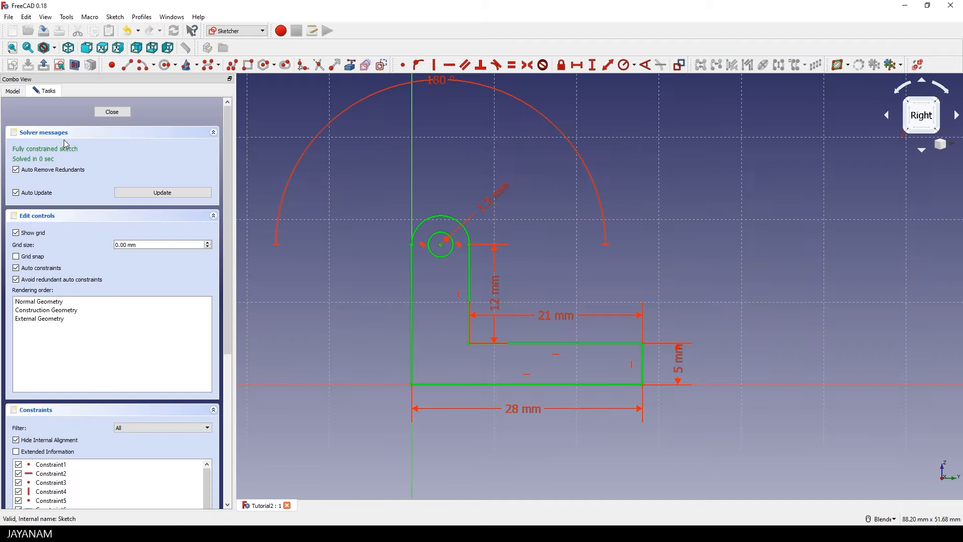
middle_click_drag(672, 273, 725, 287, "shift")
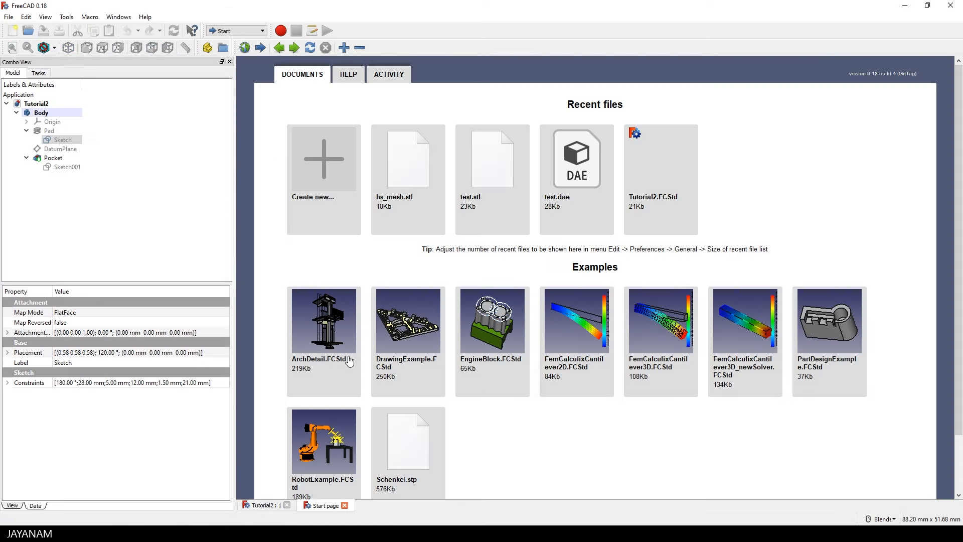
left_click(345, 506)
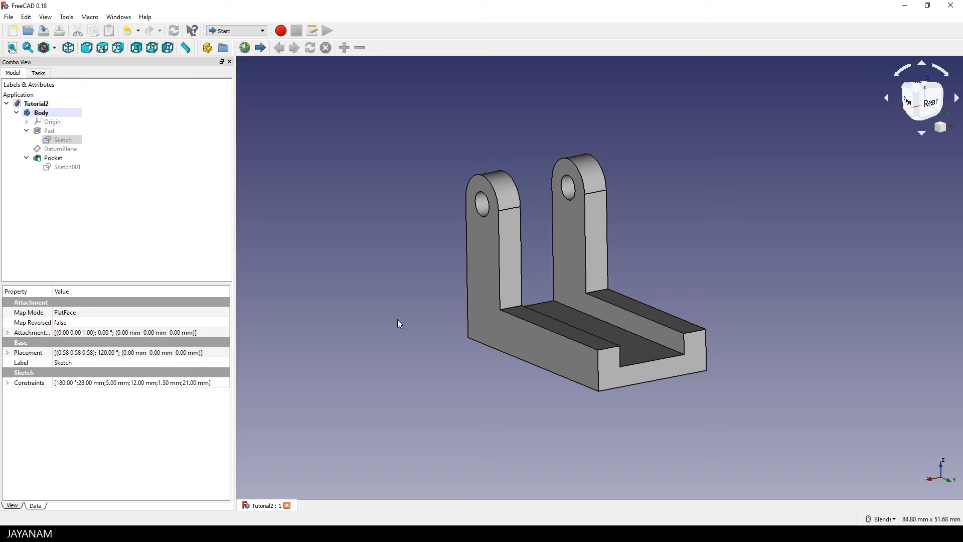
Step: Export the Body as an STL Mesh named hs_mesh.stl in the FreeCad folder, replacing the existing file
left_click(44, 114)
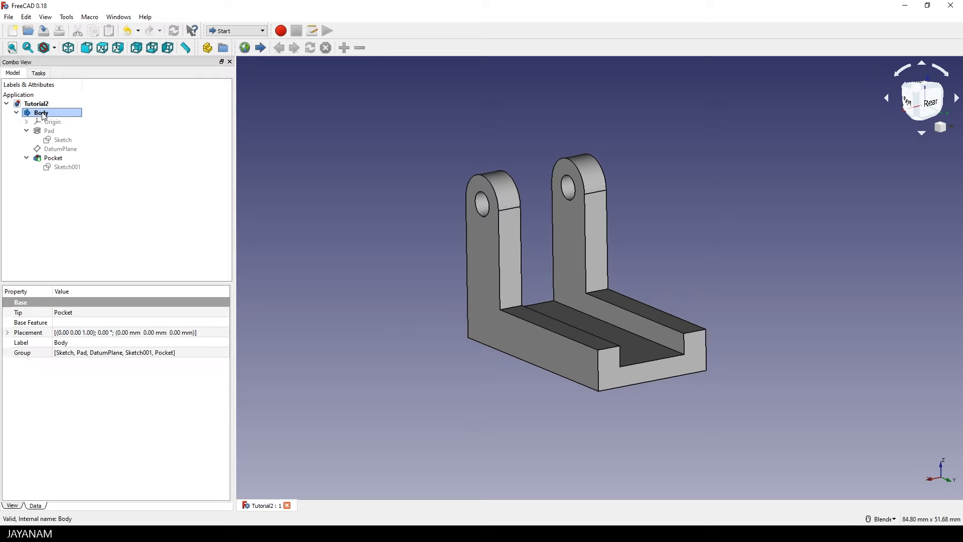
left_click(10, 18)
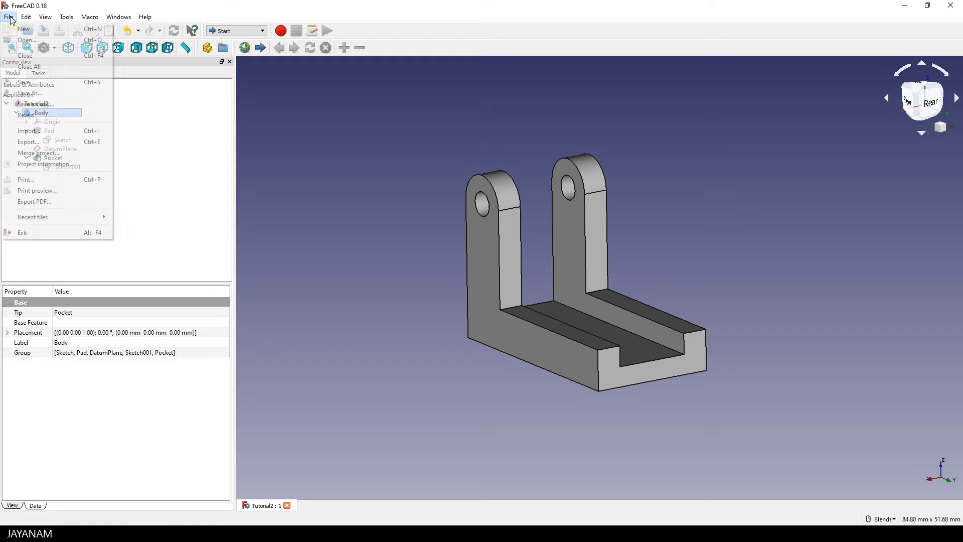
left_click(35, 142)
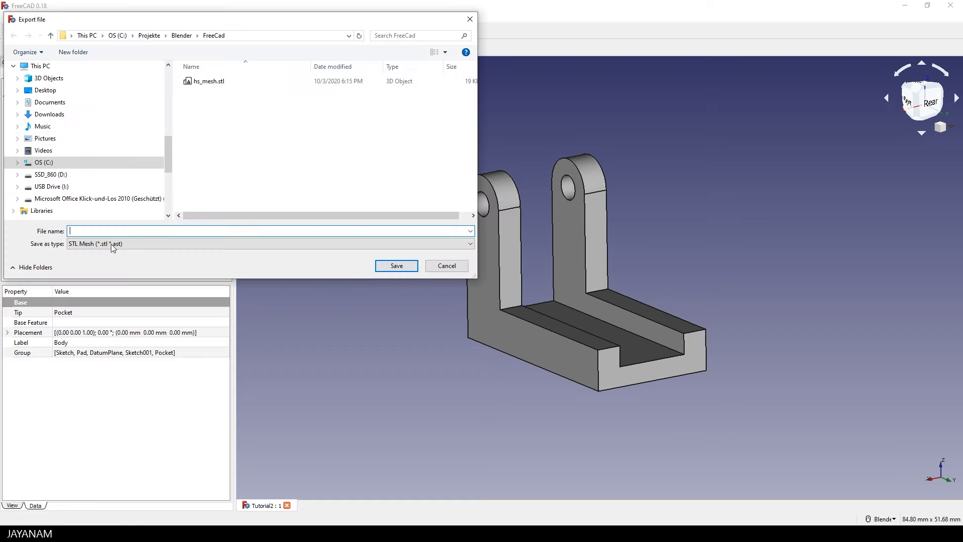
left_click(207, 83)
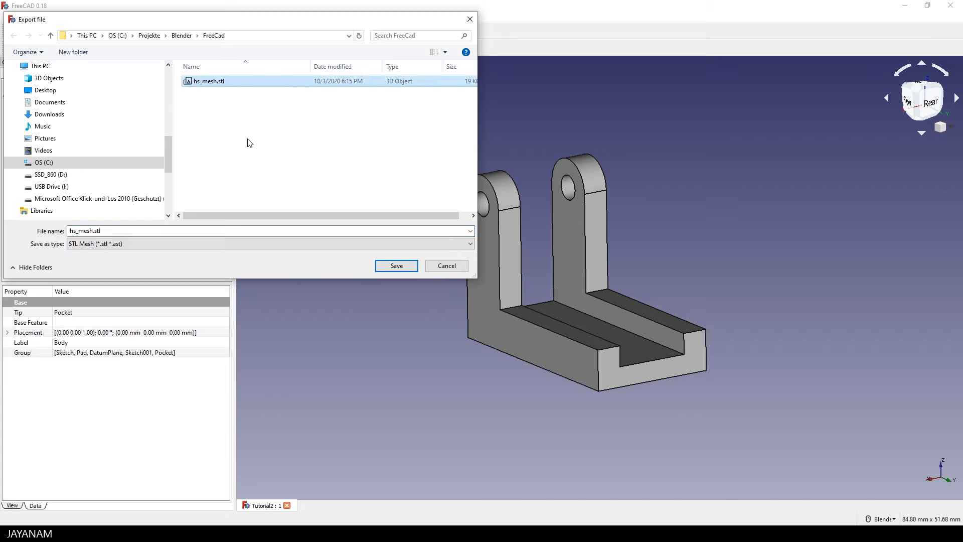
left_click(198, 245)
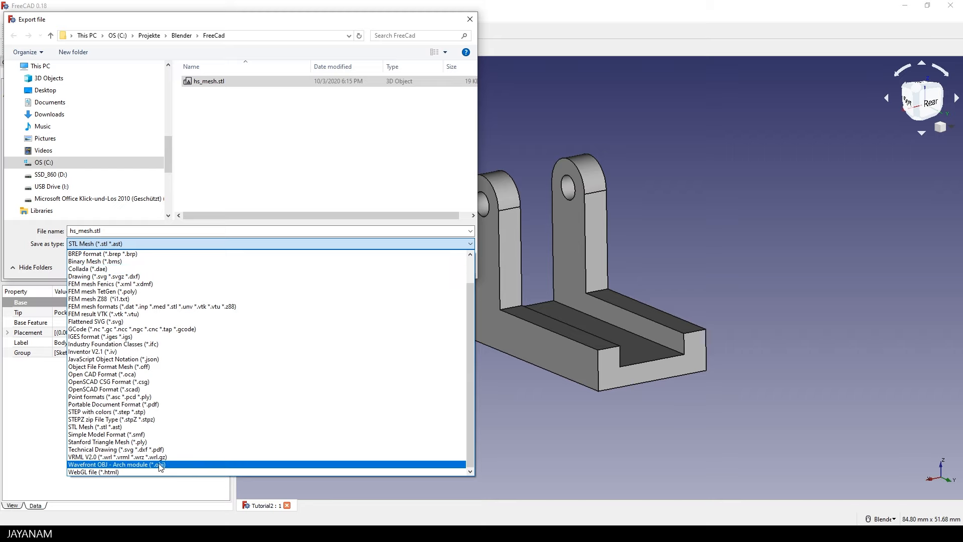
left_click(113, 231)
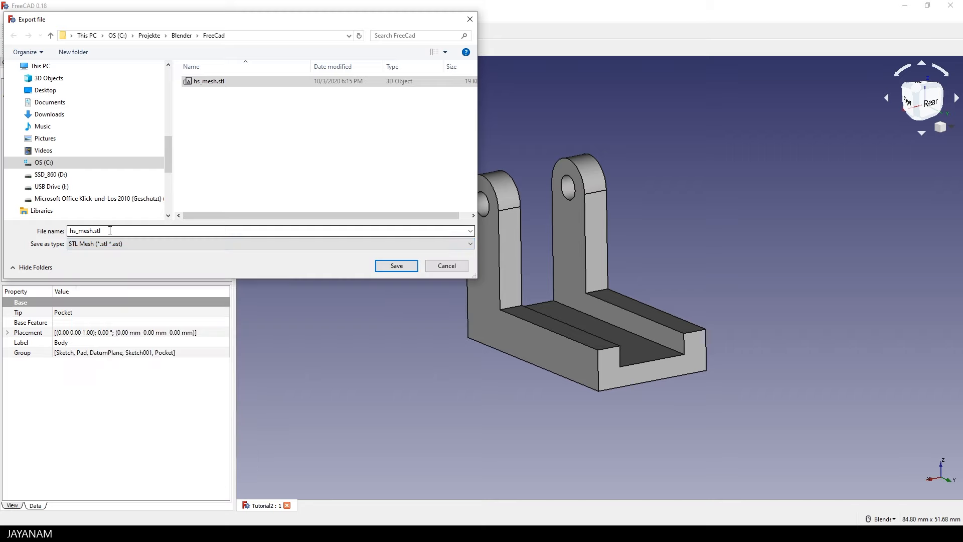
left_click(397, 266)
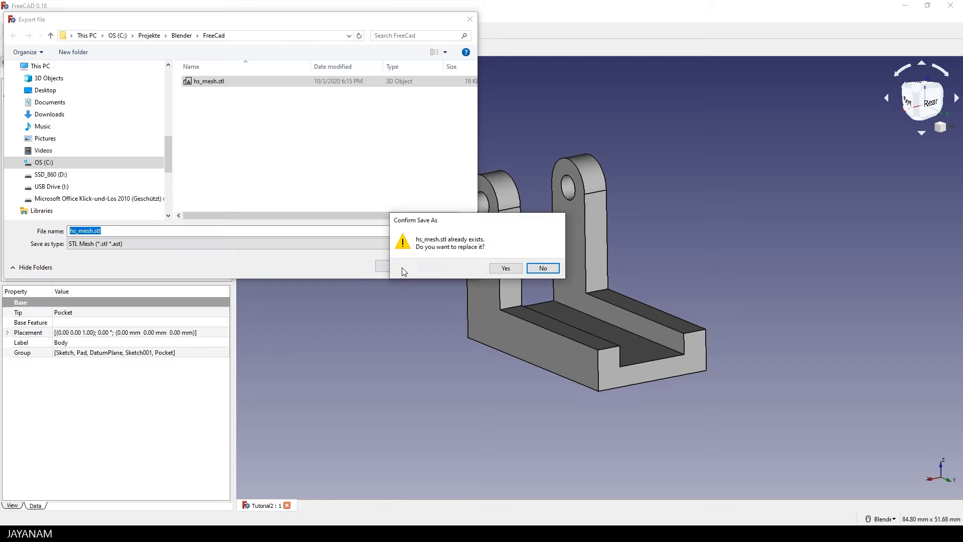
left_click(505, 266)
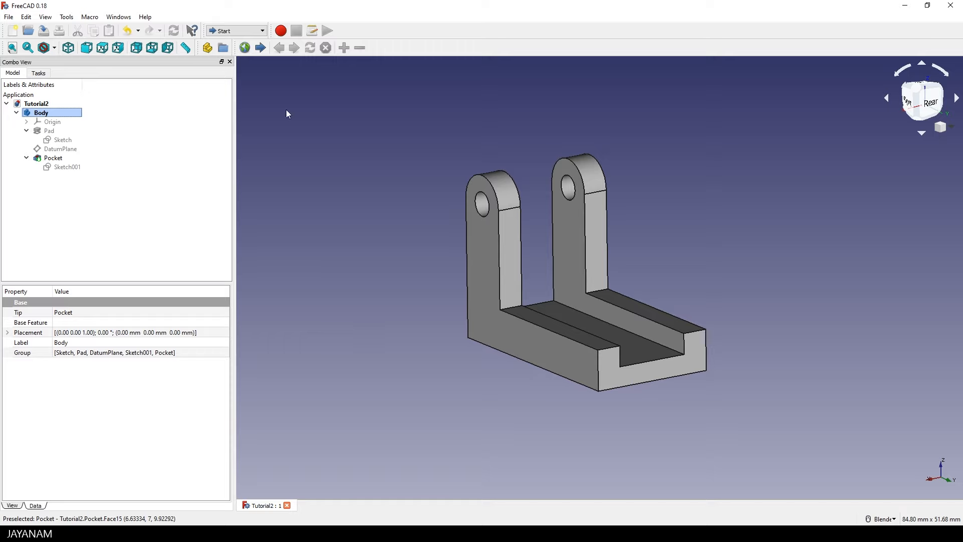
Step: In the Mesh Design workbench, create a mesh from the Body using Standard meshing with 0.10 mm surface deviation and 30° angular deviation
left_click(232, 31)
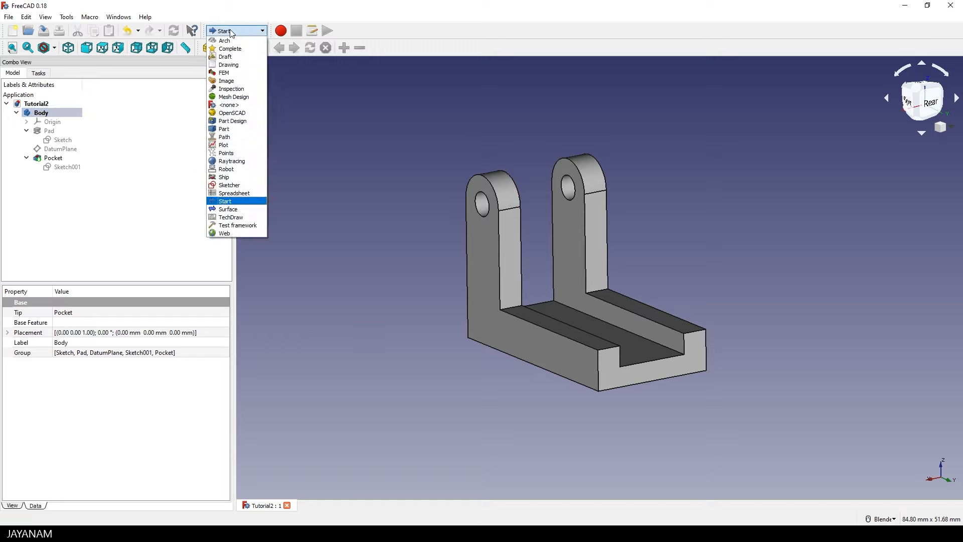
left_click(235, 98)
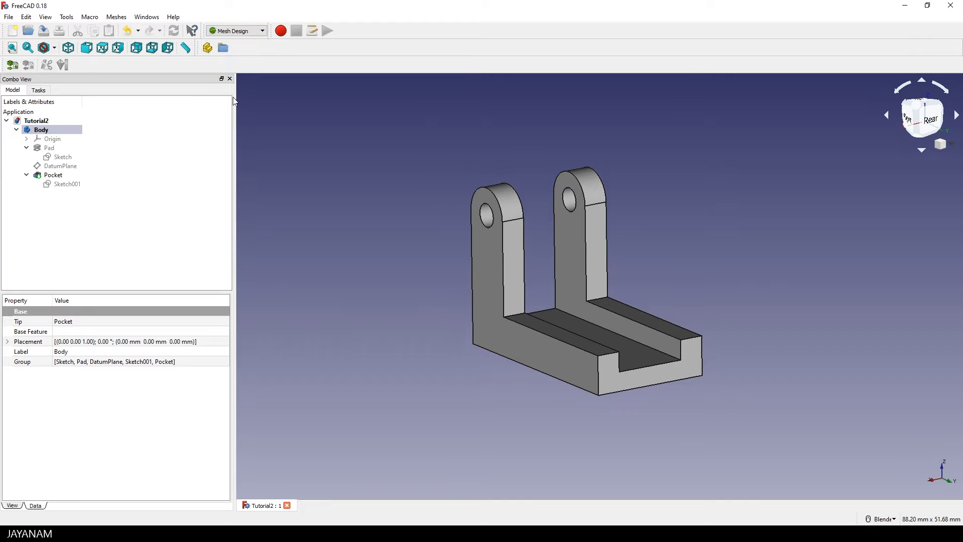
left_click(116, 18)
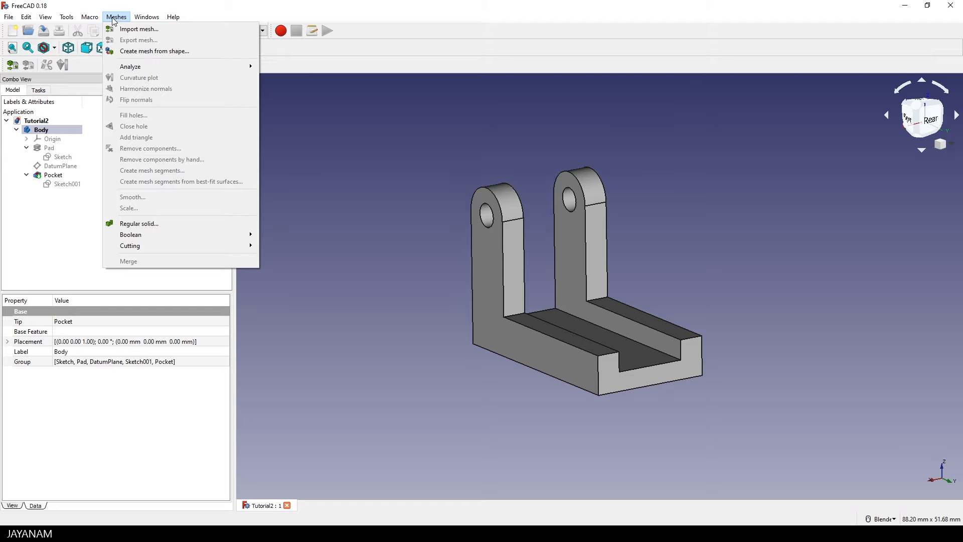
left_click(150, 53)
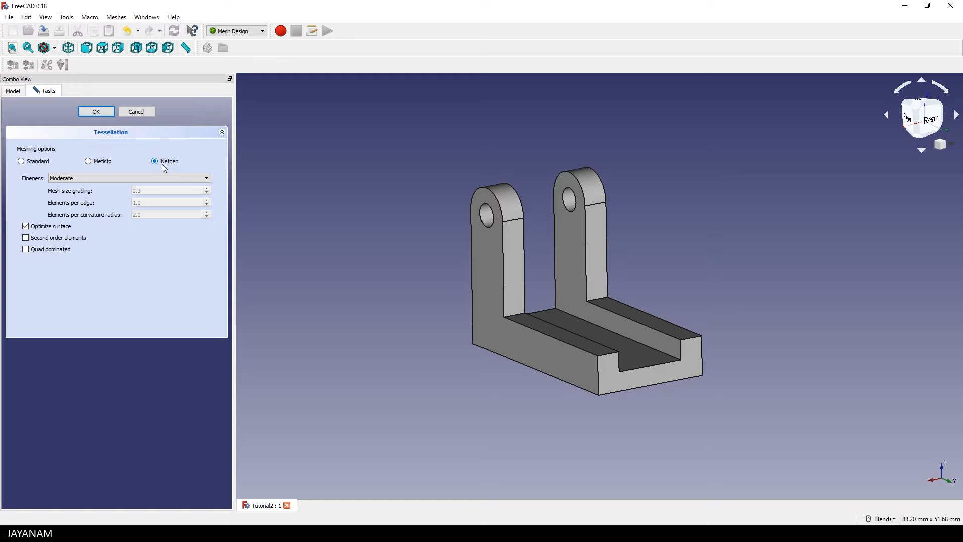
left_click(64, 251)
left_click(44, 164)
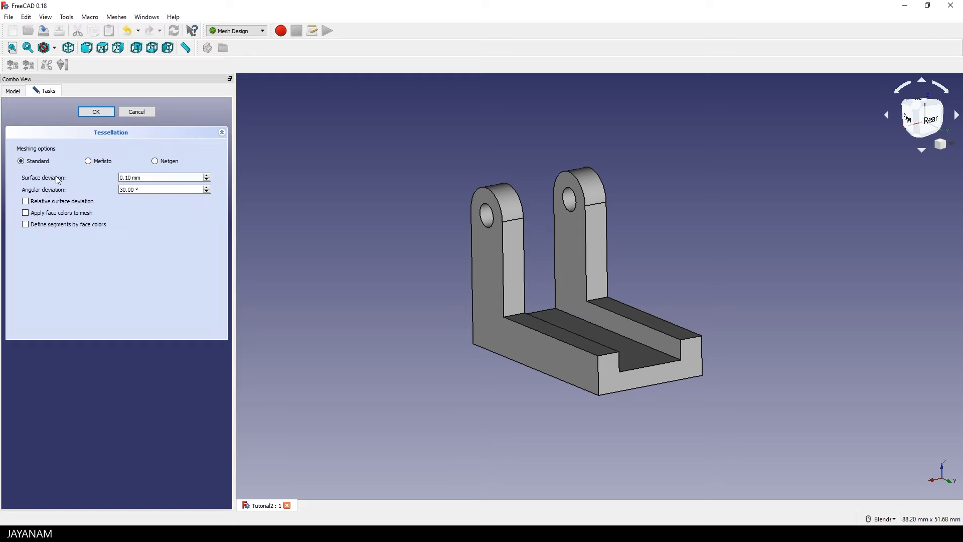
left_click(93, 164)
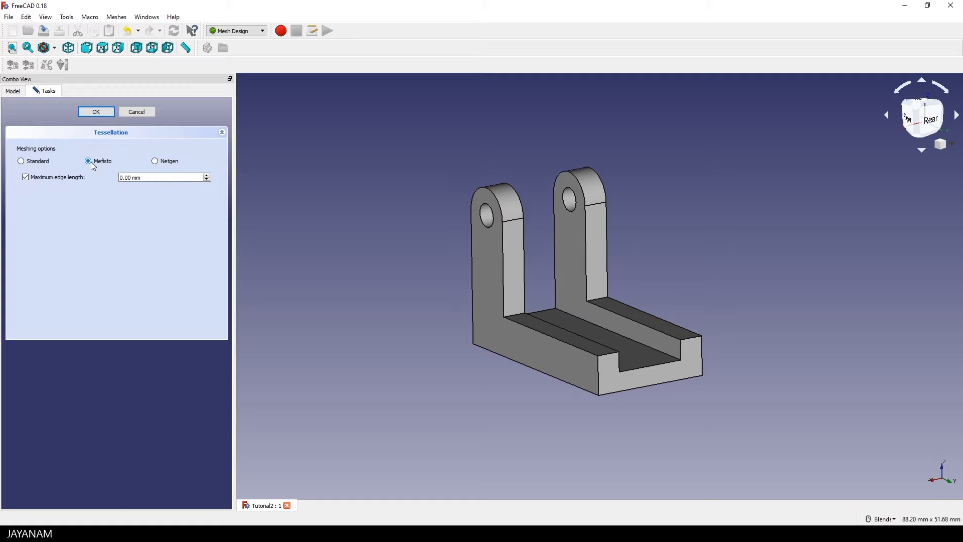
left_click(47, 164)
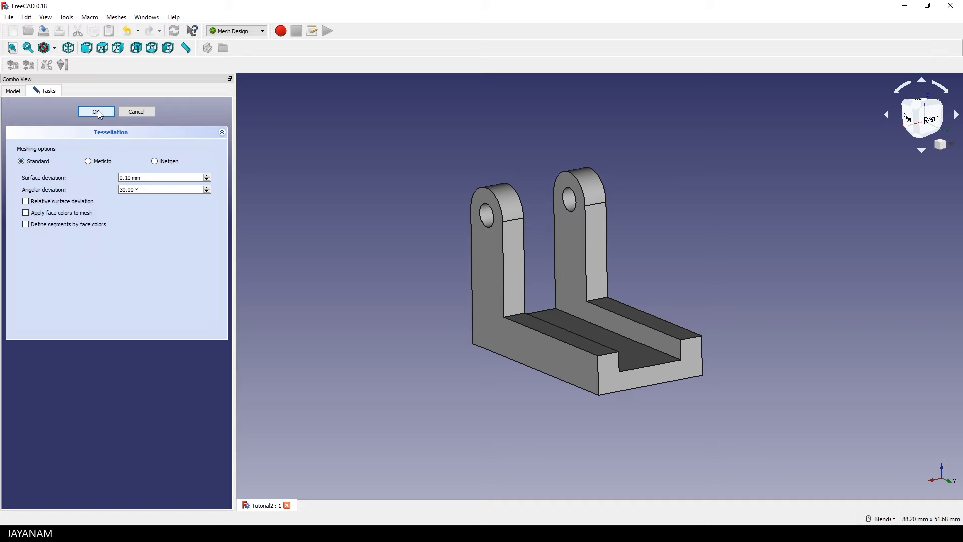
left_click(96, 112)
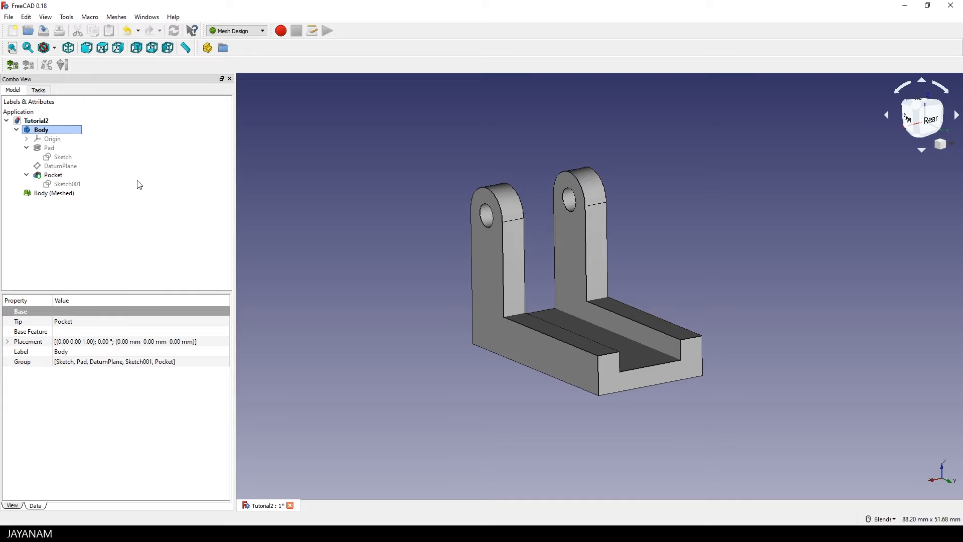
Step: Open the mesh export for Body (Meshed) and review the available file formats, keeping Binary STL selected
left_click(53, 194)
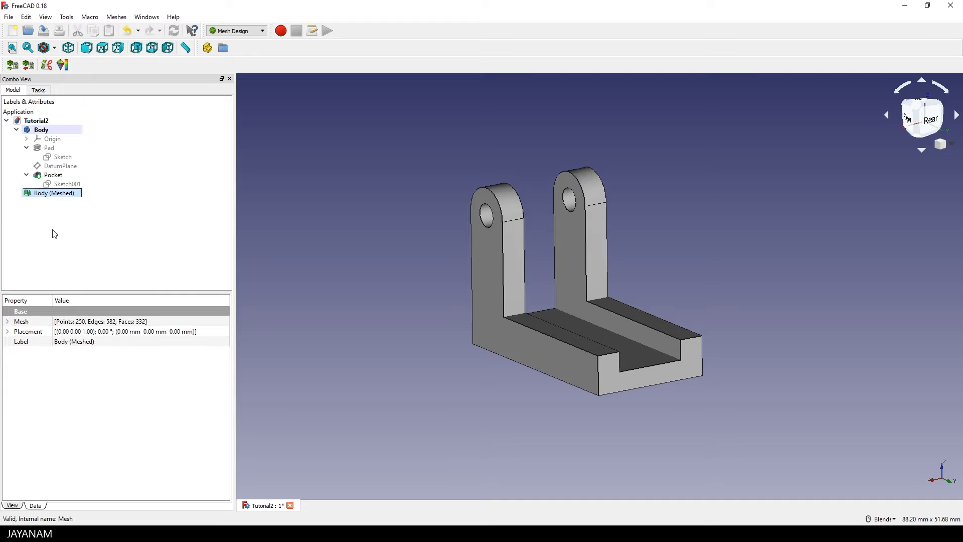
right_click(64, 198)
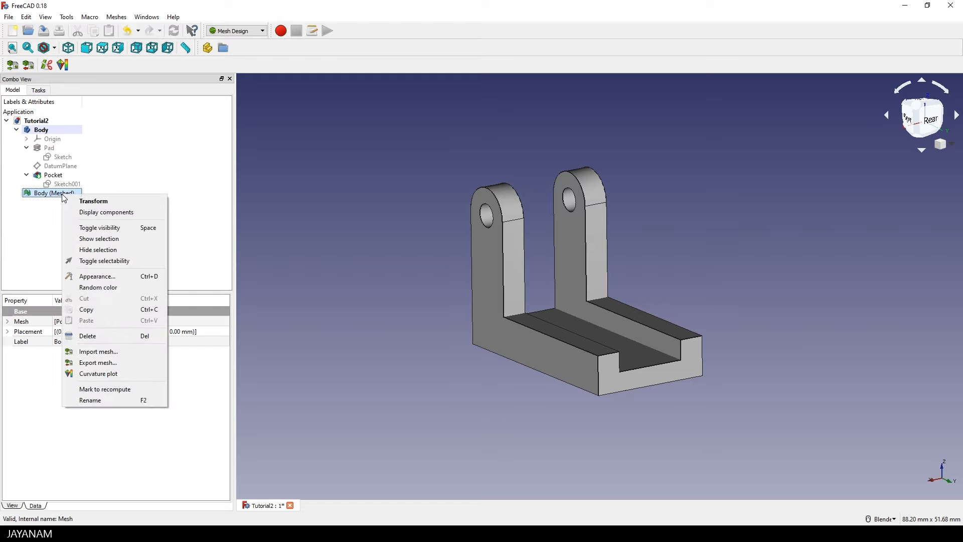
left_click(136, 364)
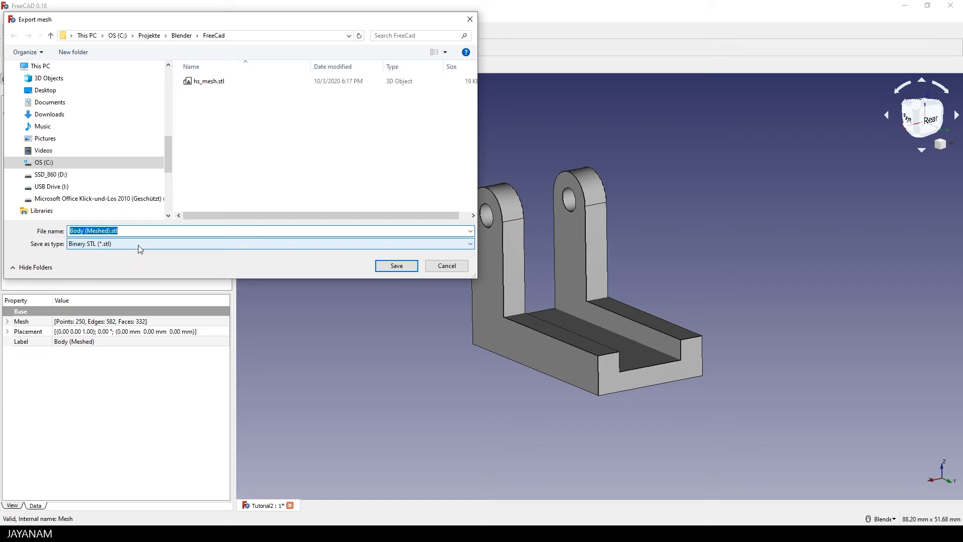
left_click(139, 244)
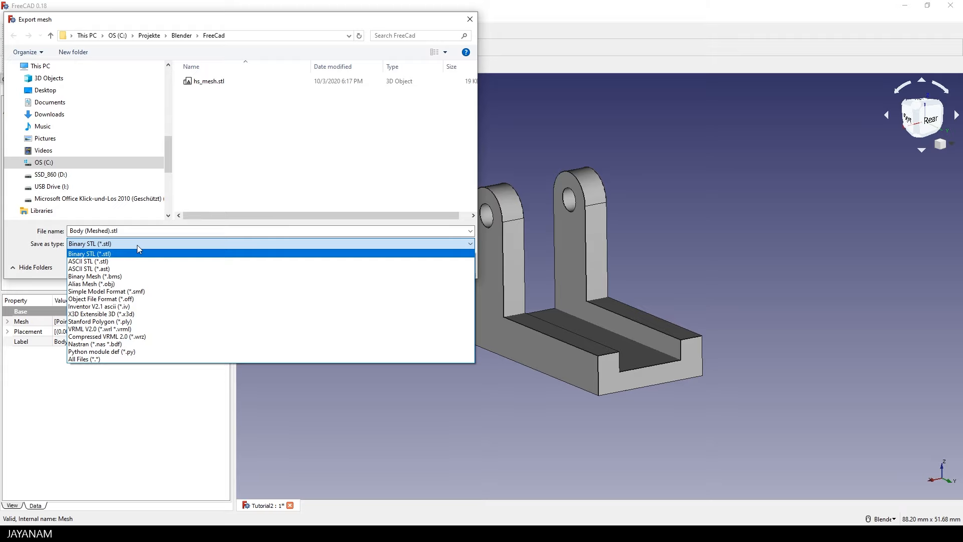
left_click(137, 245)
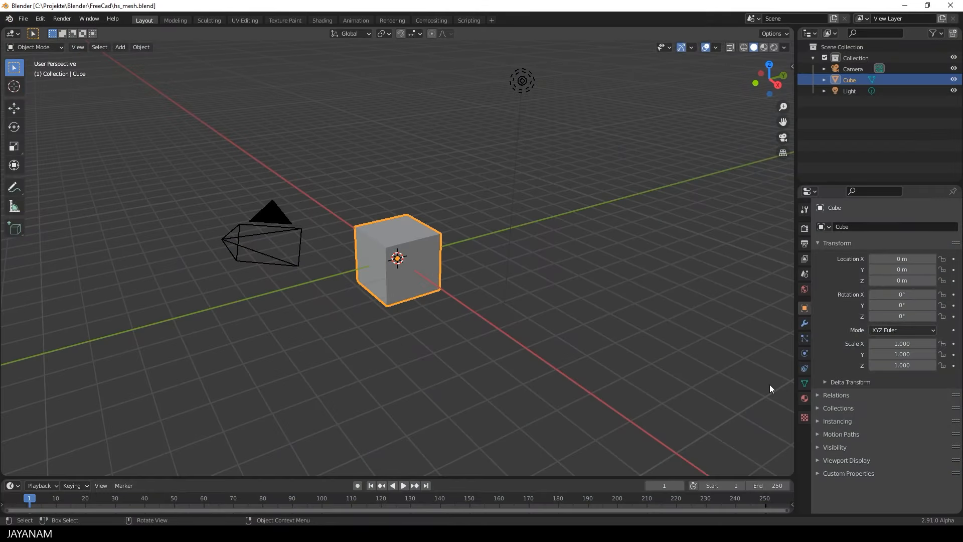
Step: Switch to Blender, set the scene's length unit to Millimeters and save the hs_mesh.blend file
left_click(805, 273)
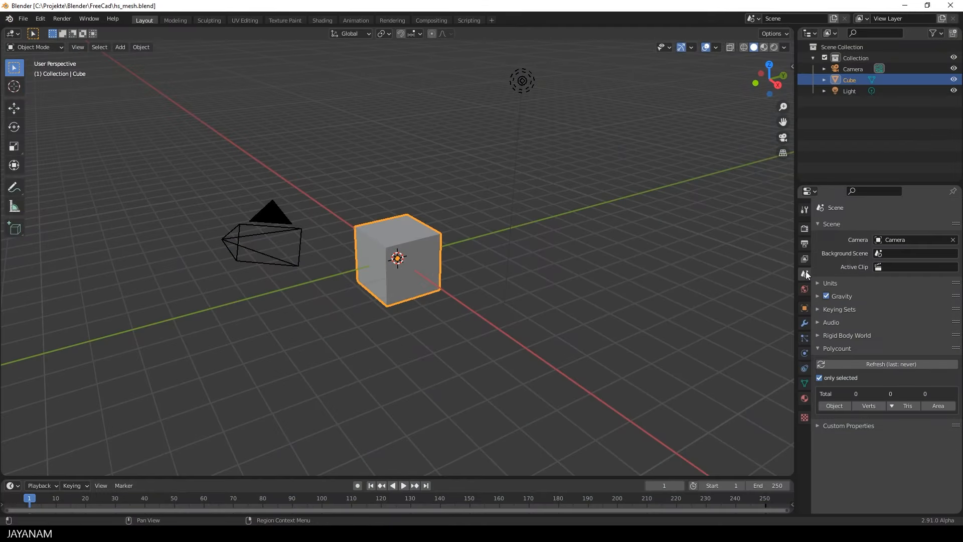
left_click(818, 283)
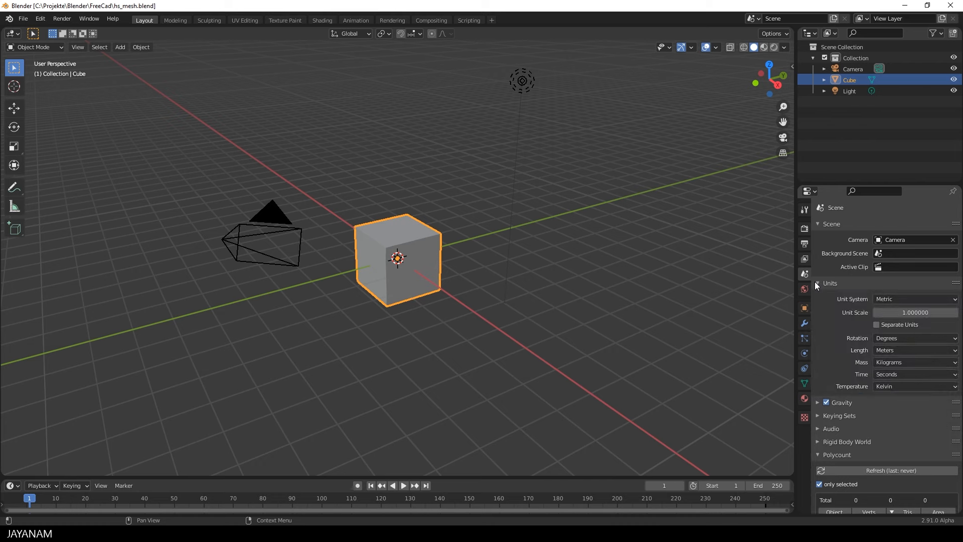
left_click(902, 350)
left_click(894, 408)
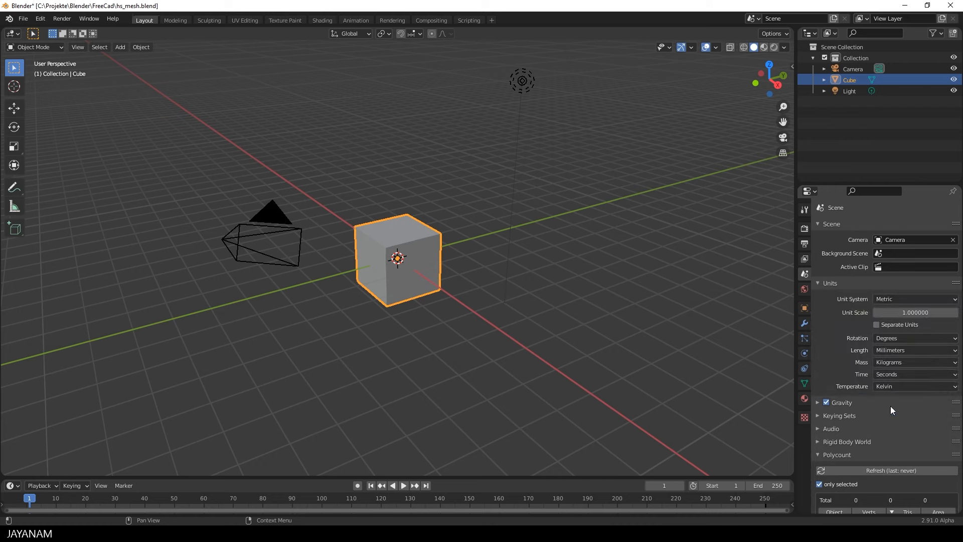
key("ctrl+s")
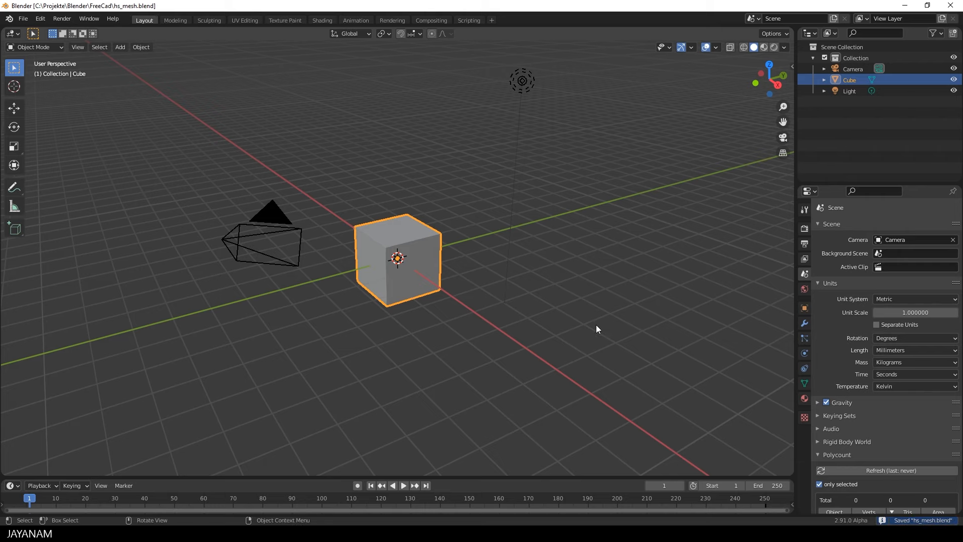
Step: Search the add-on preferences for "stl" and check whether the Import-Export STL format add-on is enabled
left_click(40, 18)
left_click(61, 184)
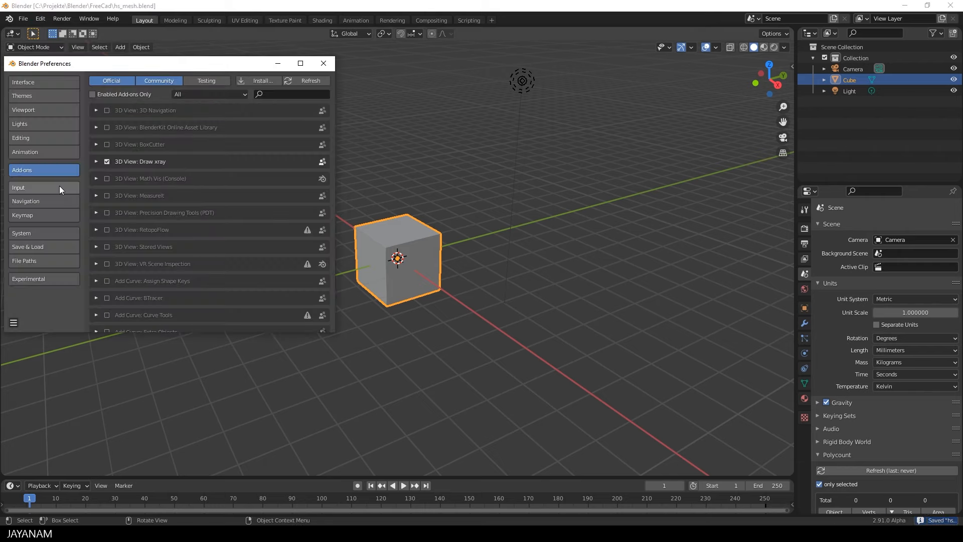
left_click(289, 95)
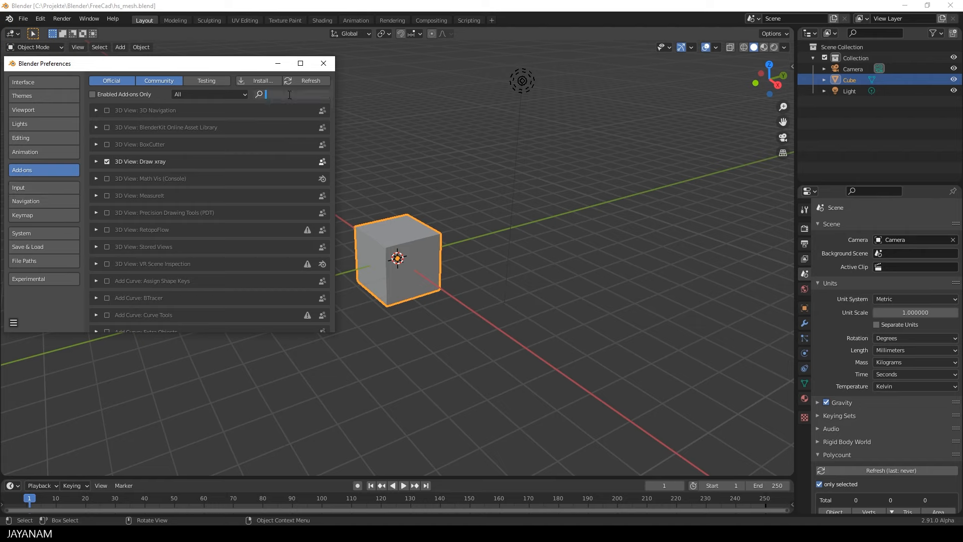
type("stl")
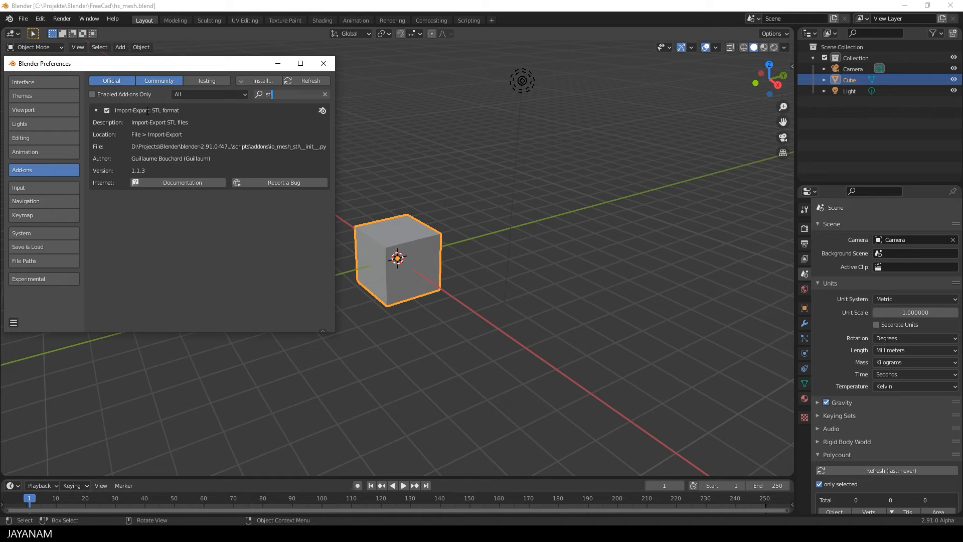
left_click(323, 63)
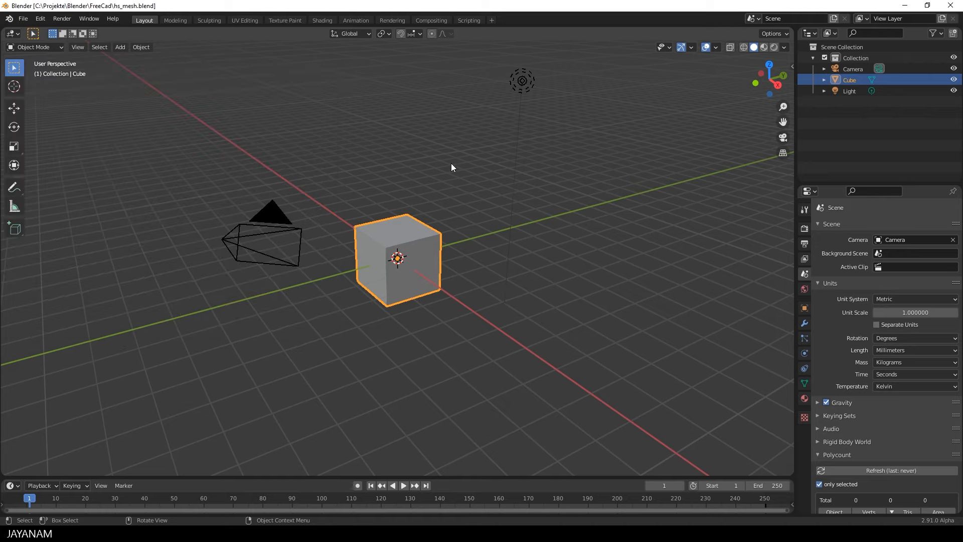
Step: Delete the default cube and import hs_mesh.stl with the Scene Unit option enabled
key("Delete")
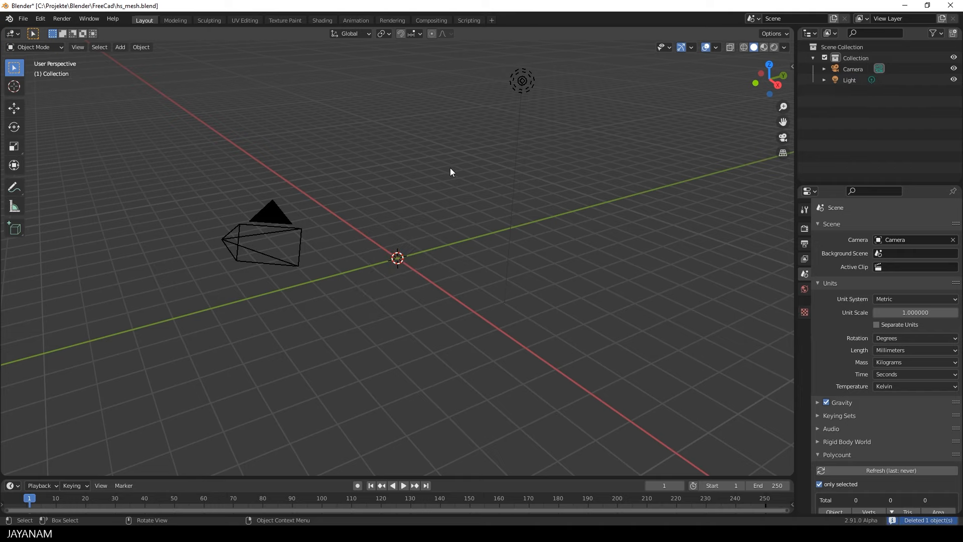
left_click(23, 19)
mouse_move(52, 166)
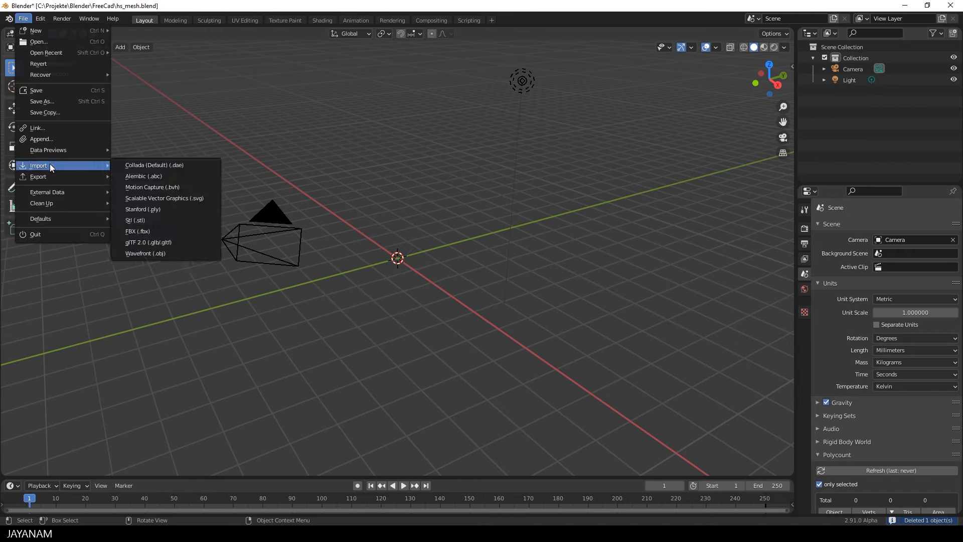
left_click(144, 220)
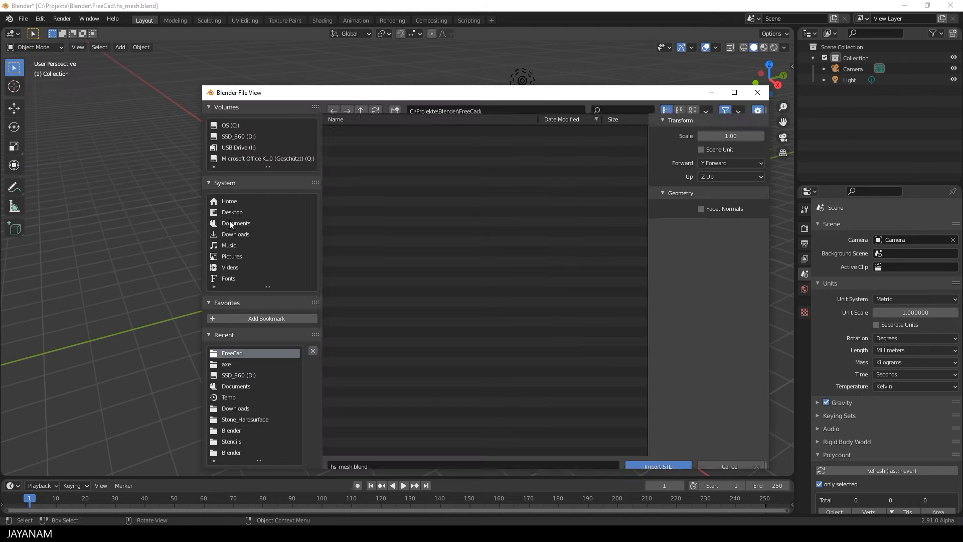
left_click(350, 141)
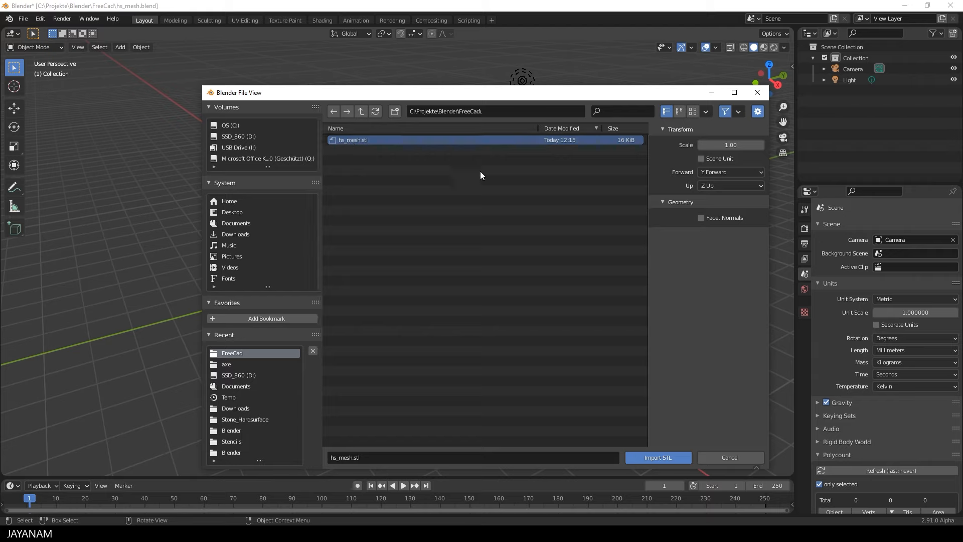
left_click(701, 159)
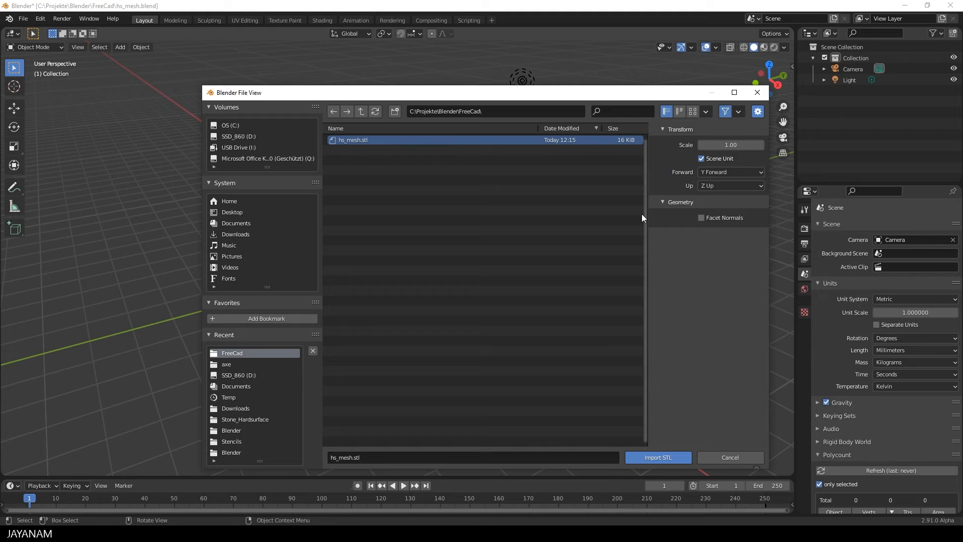
left_click(659, 458)
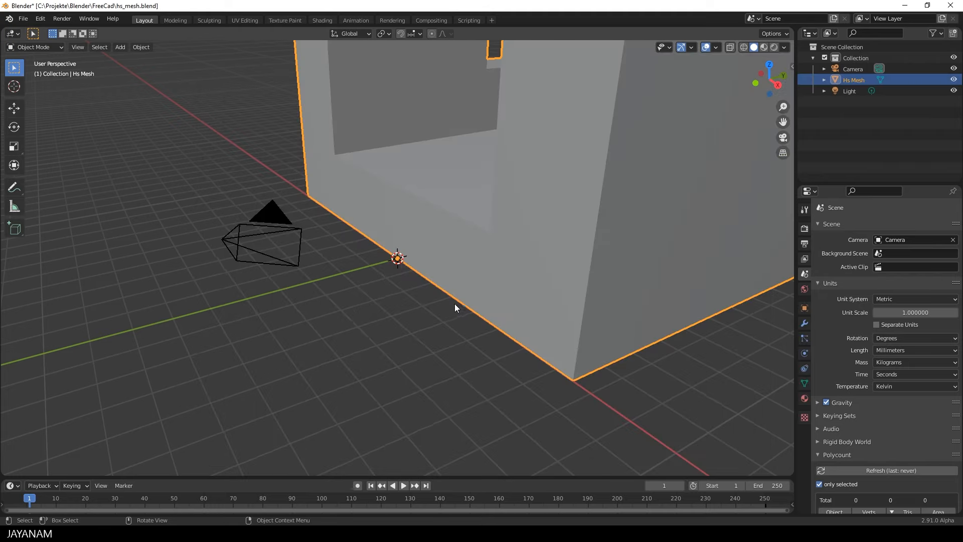
Step: In Edit Mode, turn on the Edge Length overlay and check the length of the bracket's long bottom side edge
scroll(455, 303, "down", 6)
middle_click_drag(551, 292, 426, 272)
scroll(426, 272, "up", 3)
scroll(424, 273, "down", 3)
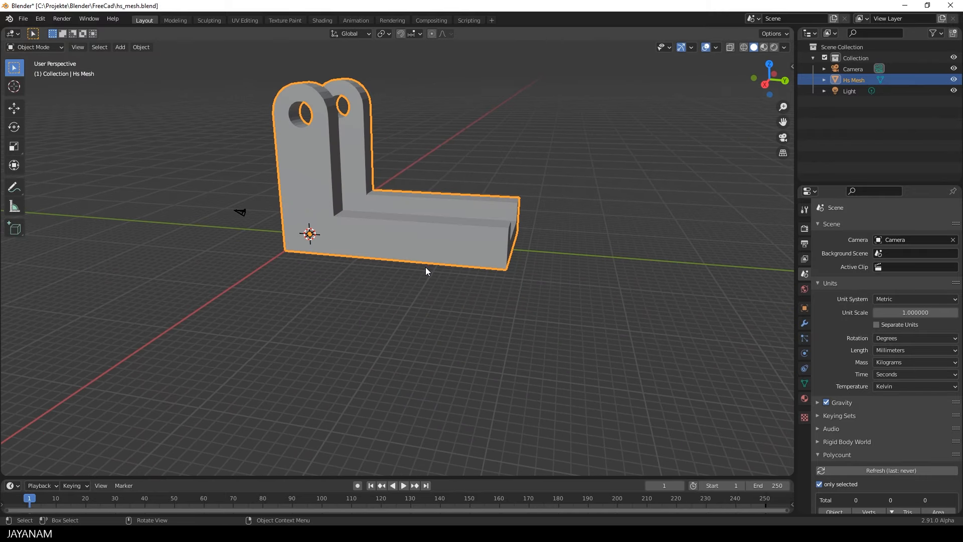
key("Tab")
scroll(422, 271, "up", 3)
key("2")
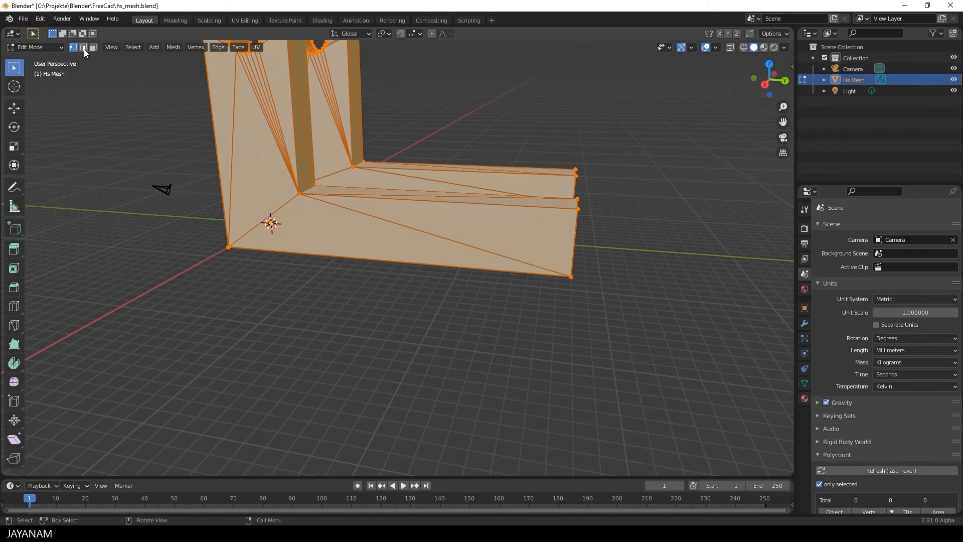
key("alt+a")
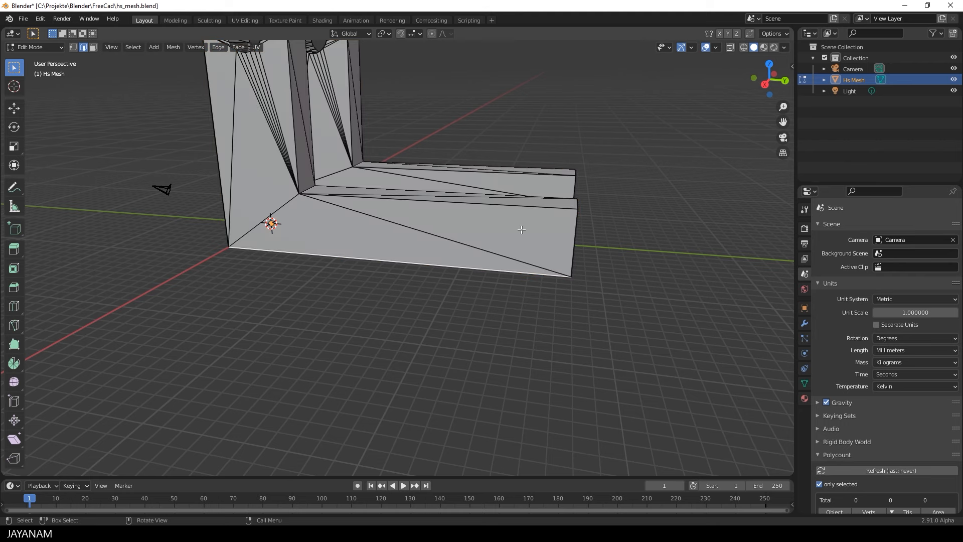
left_click(716, 46)
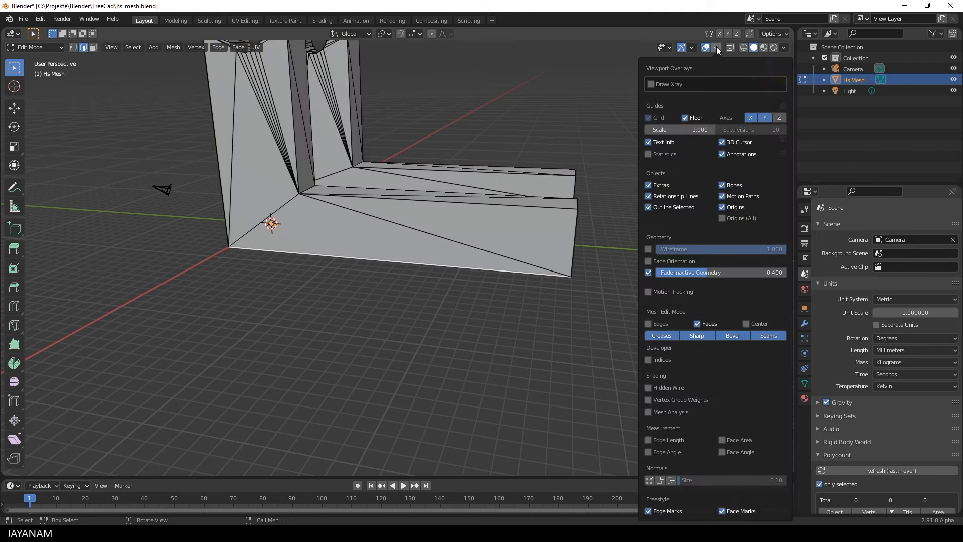
left_click(647, 440)
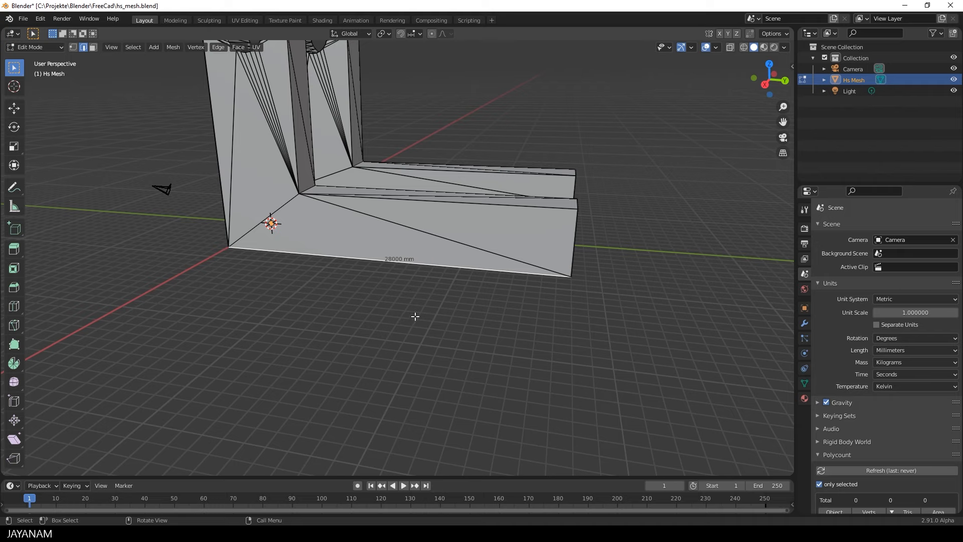
scroll(426, 306, "down", 4)
middle_click_drag(426, 306, 413, 309)
scroll(412, 308, "up", 1)
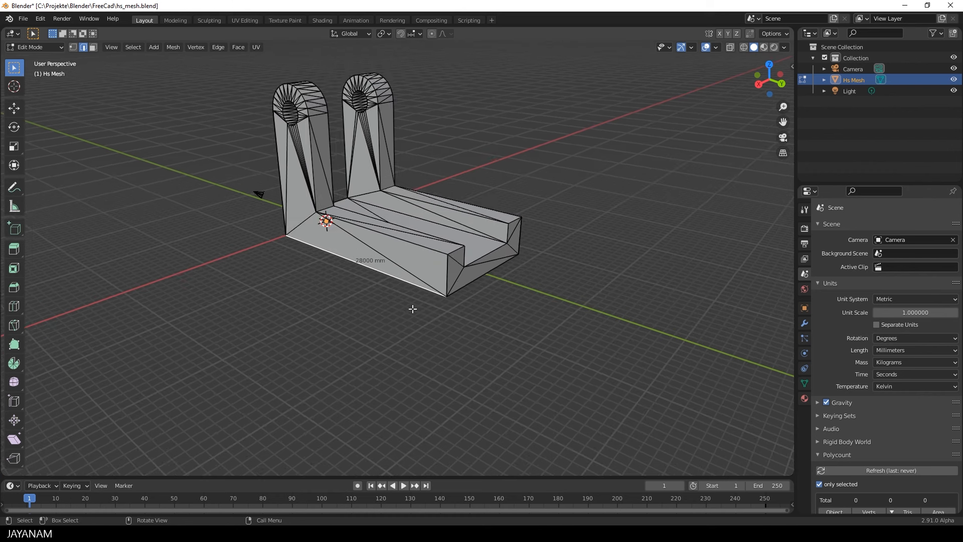
Step: Delete the imported bracket and import hs_mesh.stl again with Scene Unit enabled and a scale of 0.001
key("Tab")
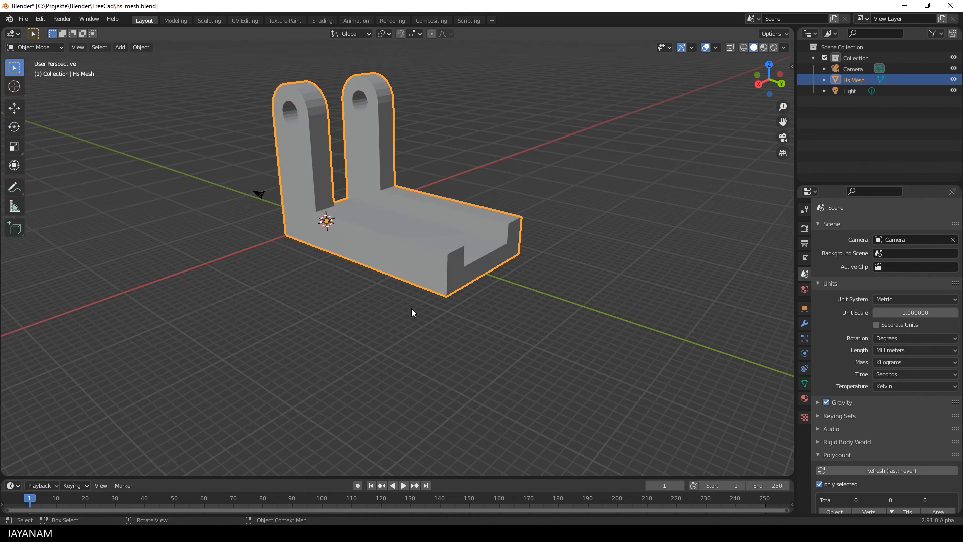
key("Delete")
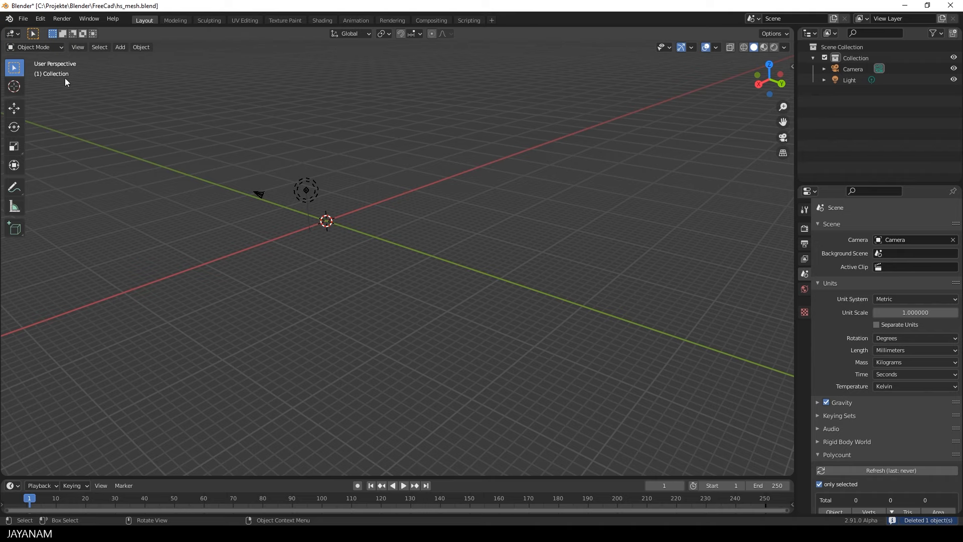
left_click(23, 19)
mouse_move(61, 164)
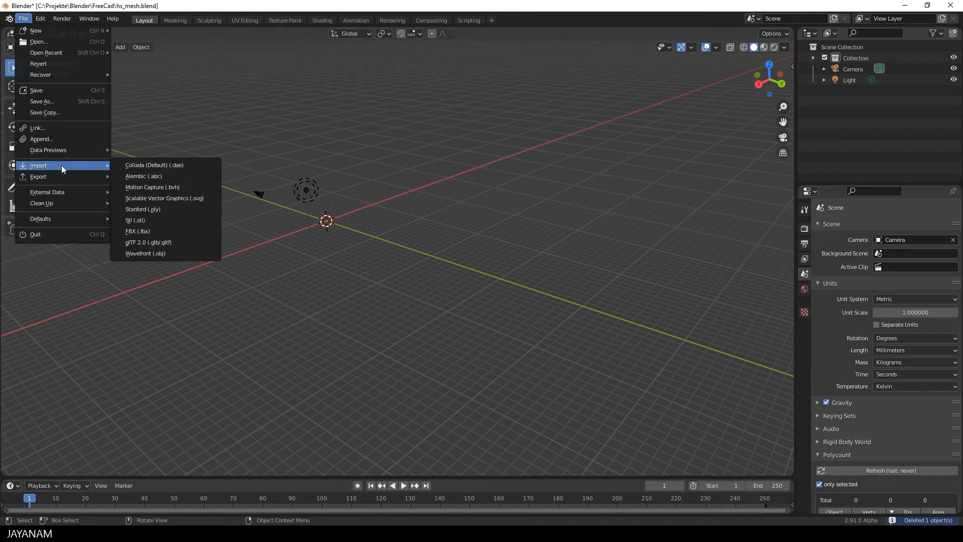
left_click(165, 223)
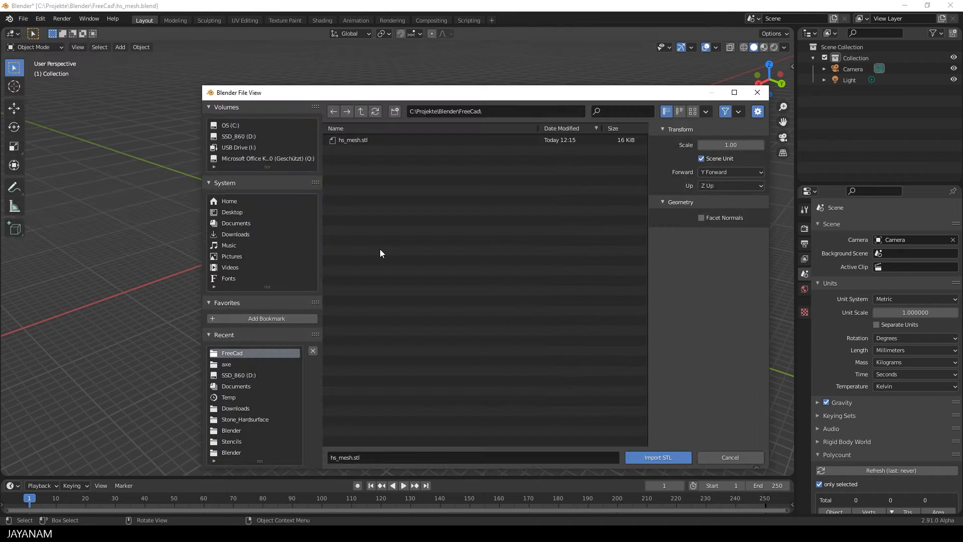
left_click(347, 140)
left_click(723, 145)
type("0.001")
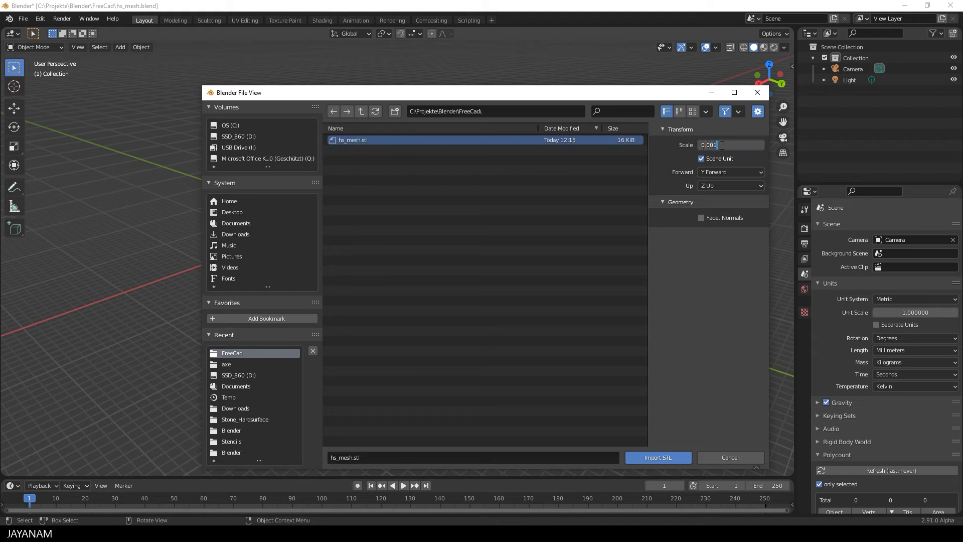
key("Return")
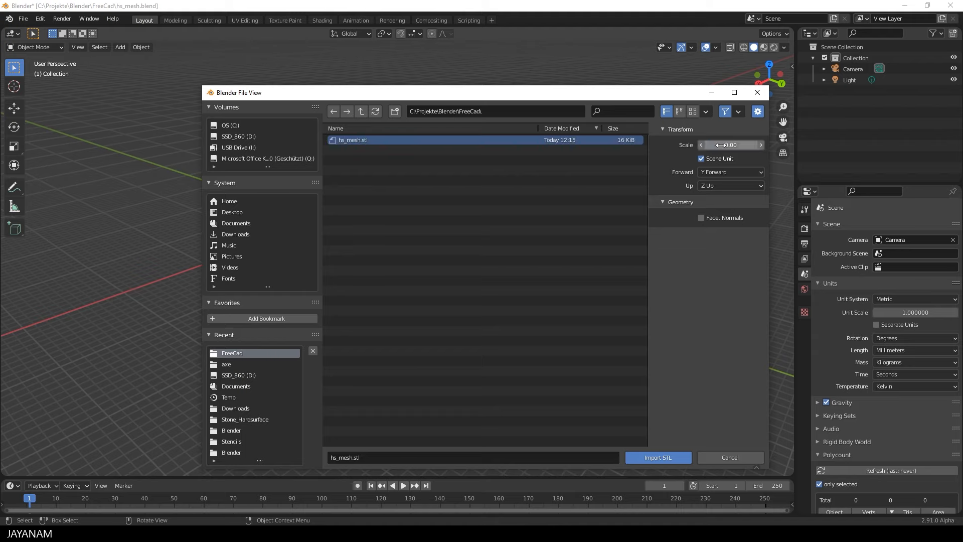
left_click(661, 457)
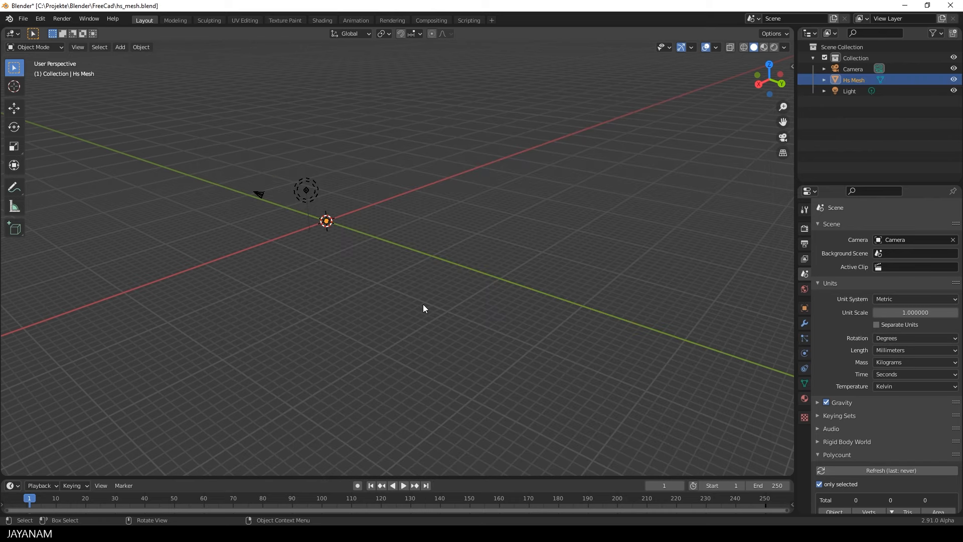
Step: Frame the re-imported bracket and check the length of its long bottom side edge in Edit Mode
key("KP_Decimal")
scroll(423, 304, "down", 8)
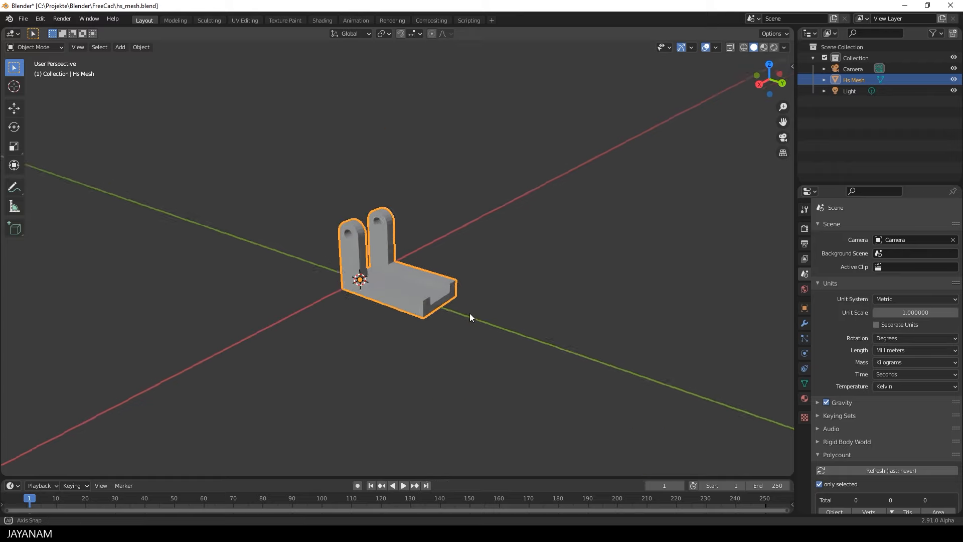
key("Tab")
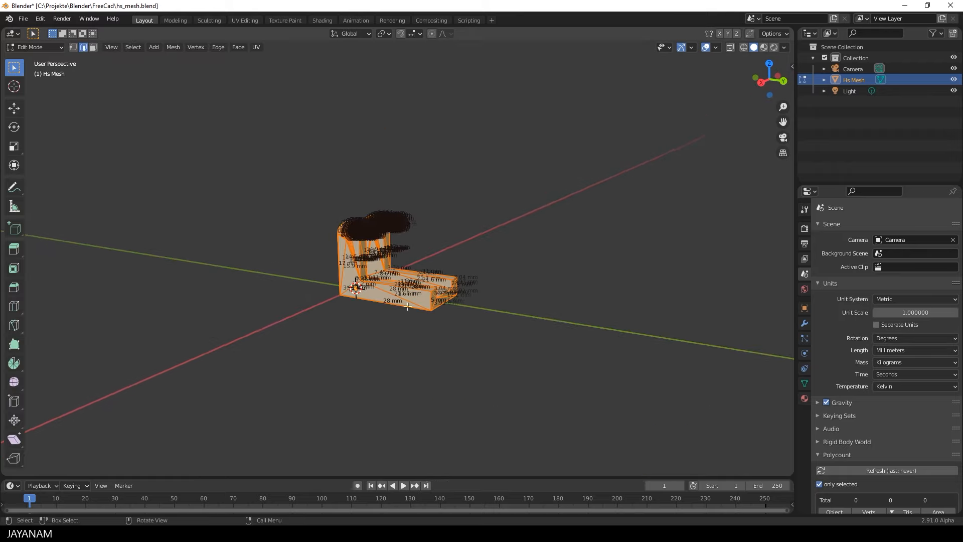
left_click(399, 305)
mouse_move(448, 354)
middle_mouse_down()
mouse_move(480, 352)
mouse_move(473, 360)
mouse_move(505, 339)
mouse_move(439, 368)
middle_mouse_up()
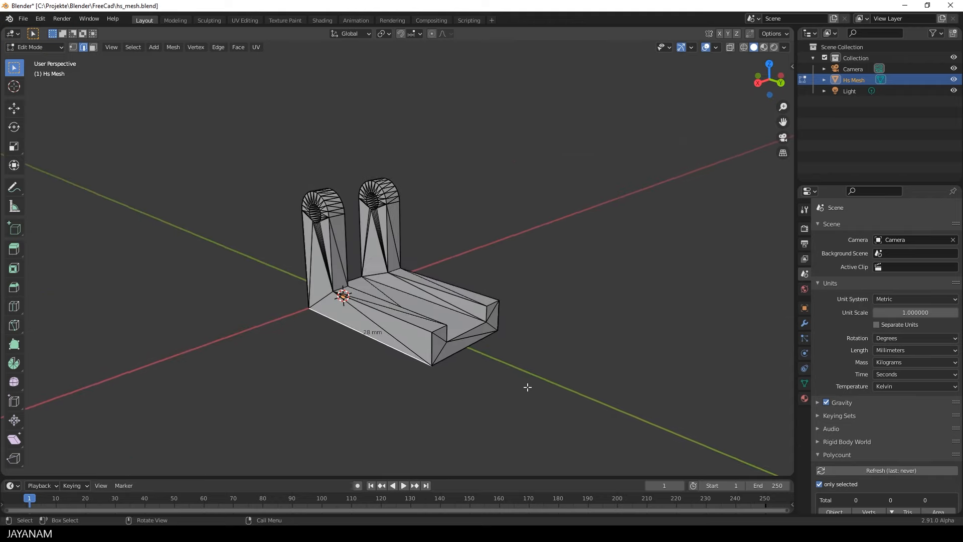
scroll(528, 387, "down", 2)
scroll(519, 387, "up", 1)
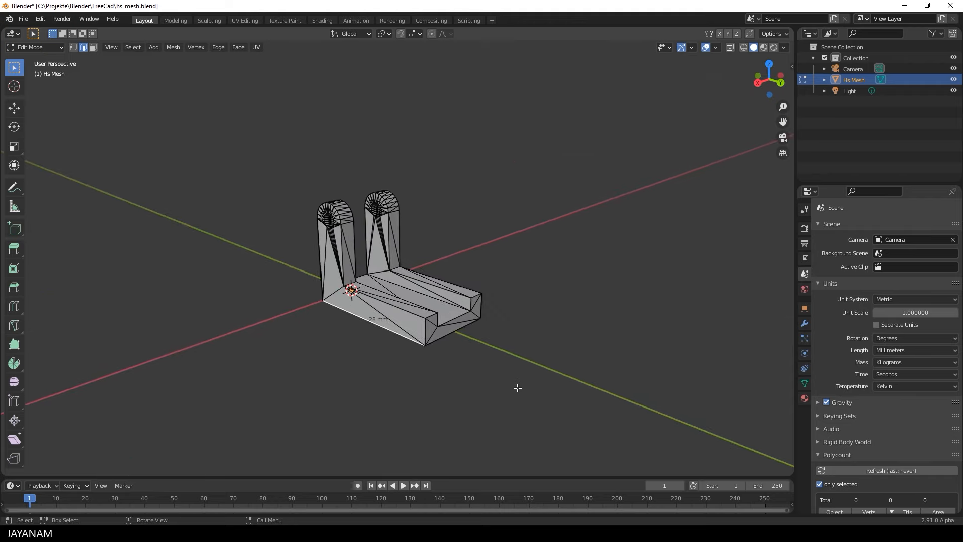
Step: Turn off the Edge Length overlay and apply Tris to Quads to the whole bracket mesh
key("a")
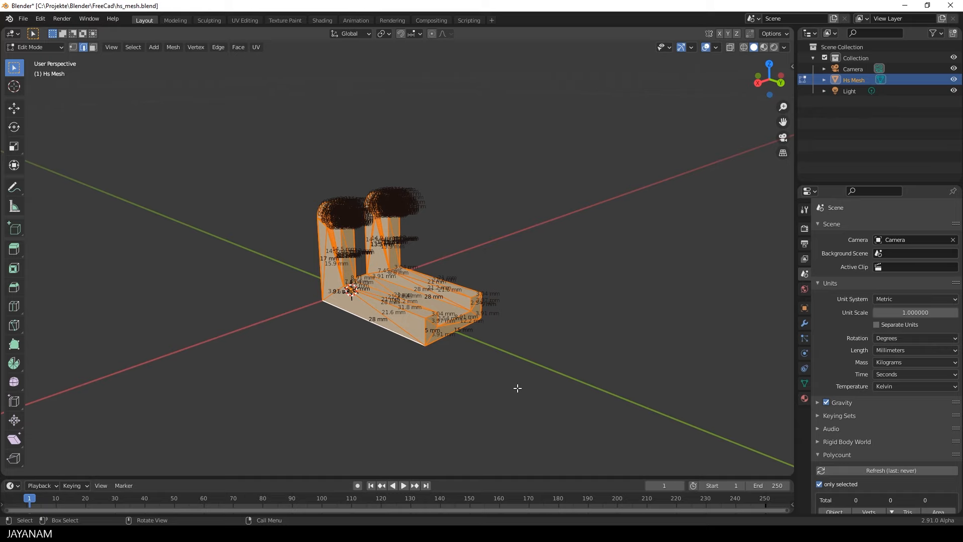
left_click(716, 47)
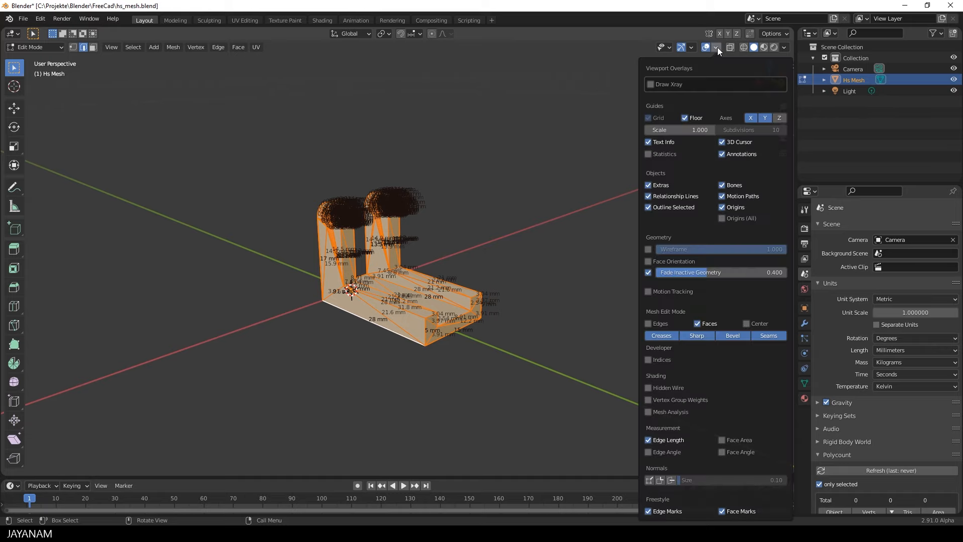
left_click(647, 439)
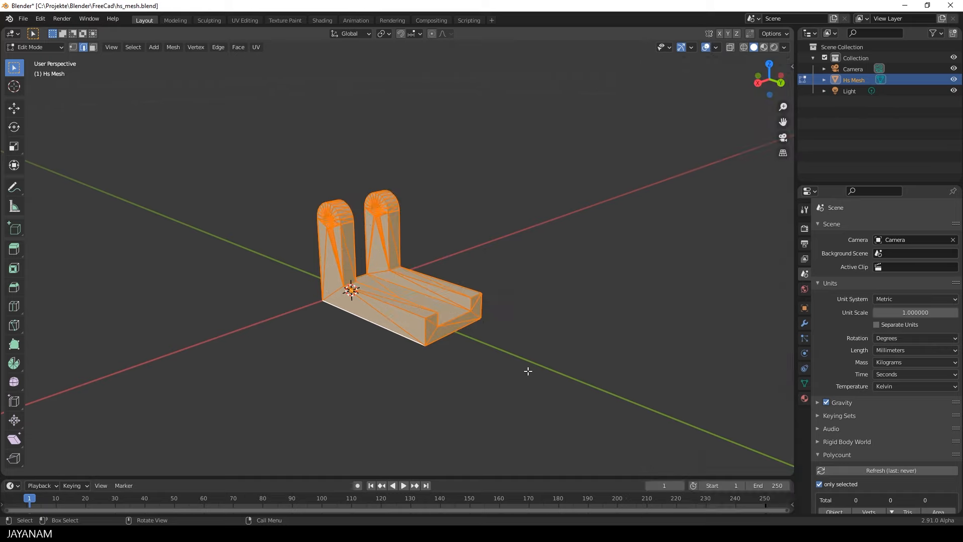
key("F3")
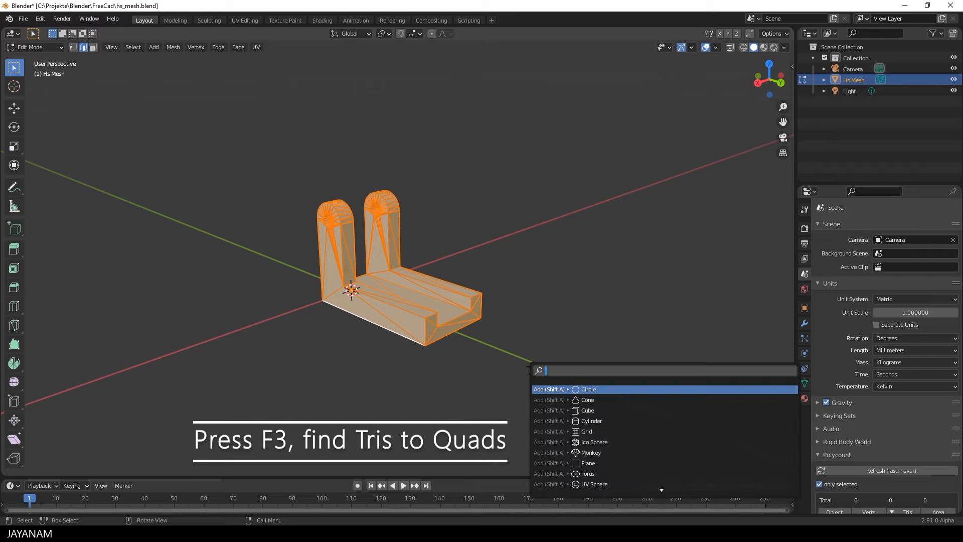
type("tris")
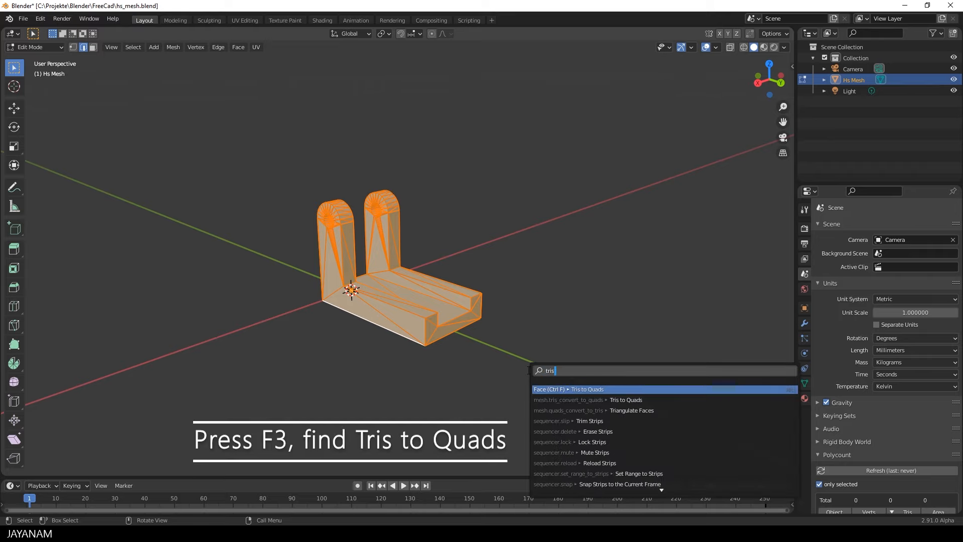
left_click(647, 400)
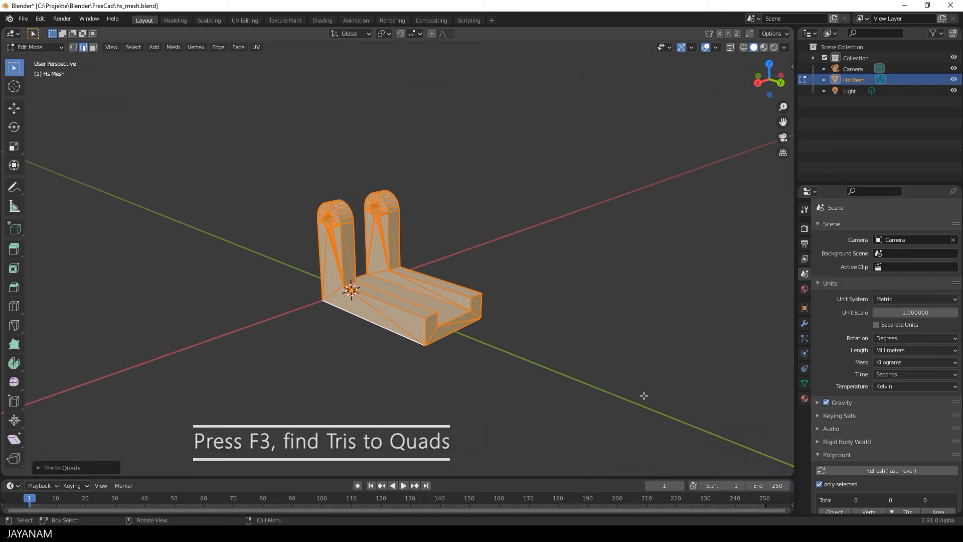
Step: Bevel the top end edges of the base's two raised rails with several segments to round them
middle_click_drag(596, 349, 585, 350)
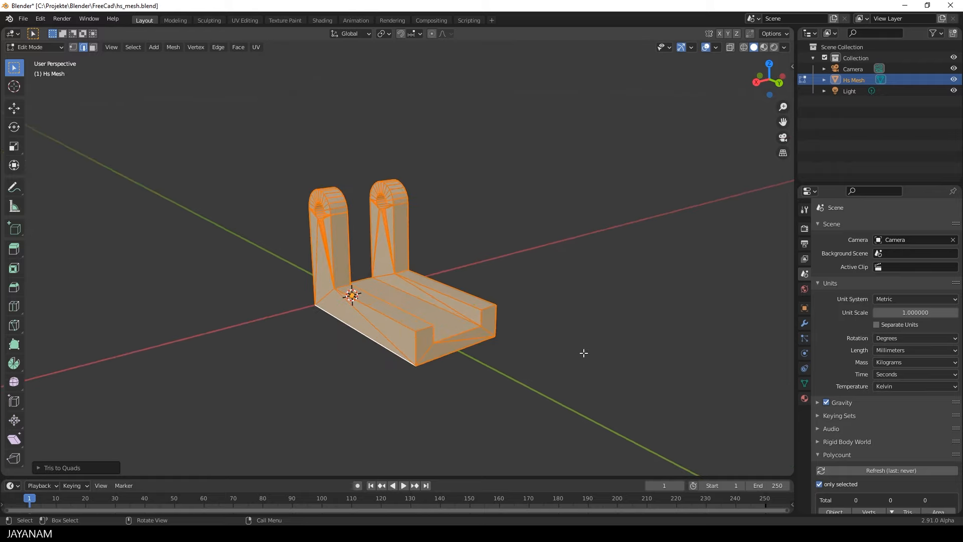
left_click(501, 337)
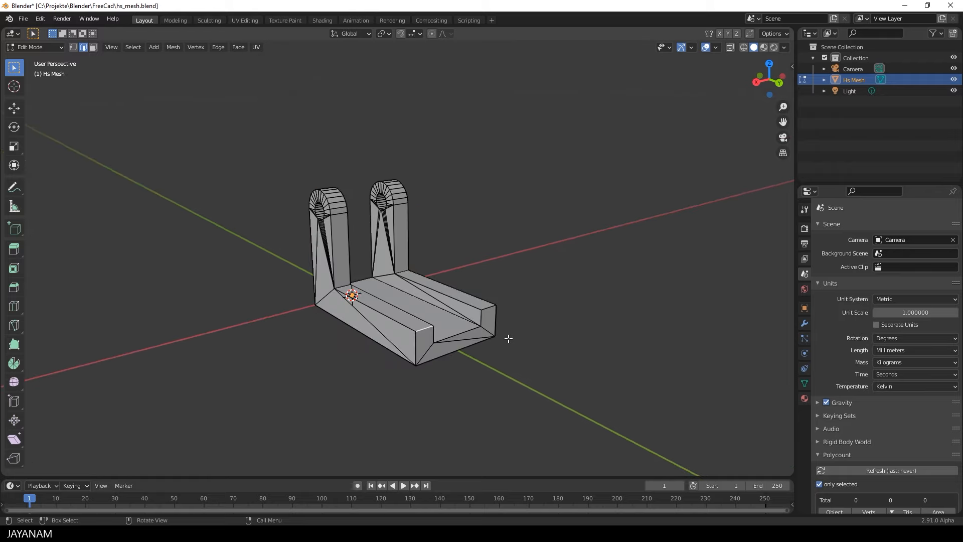
left_click(492, 309, "shift")
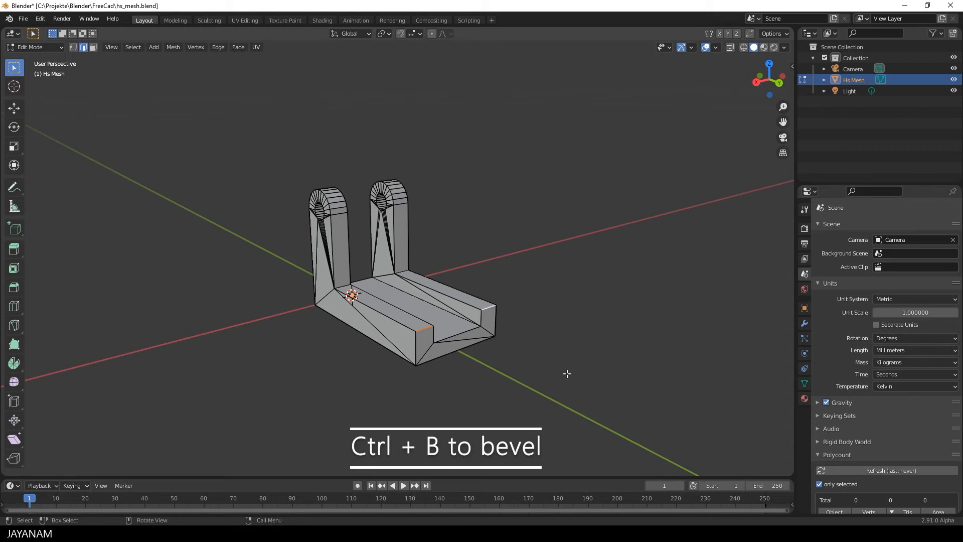
scroll(567, 374, "up", 1)
key("ctrl+b")
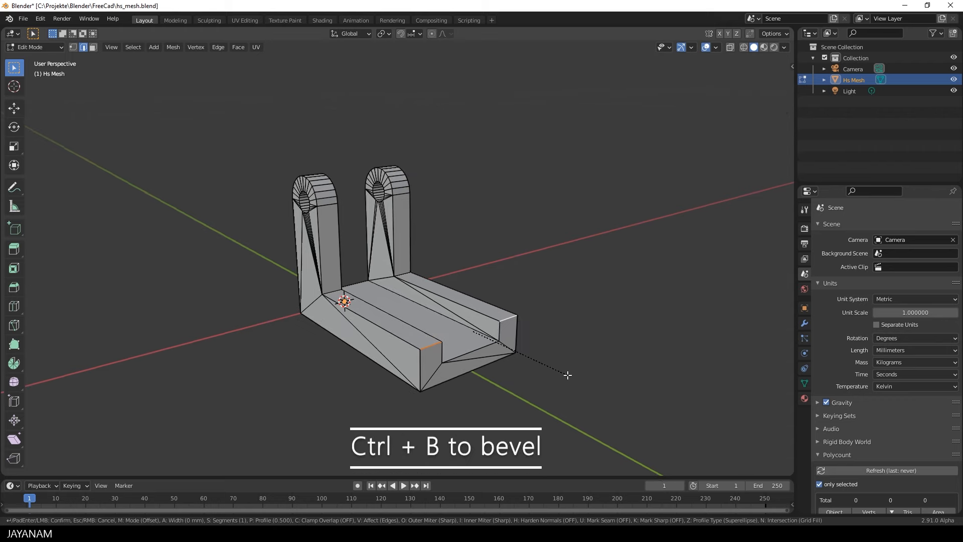
scroll(576, 375, "up", 3)
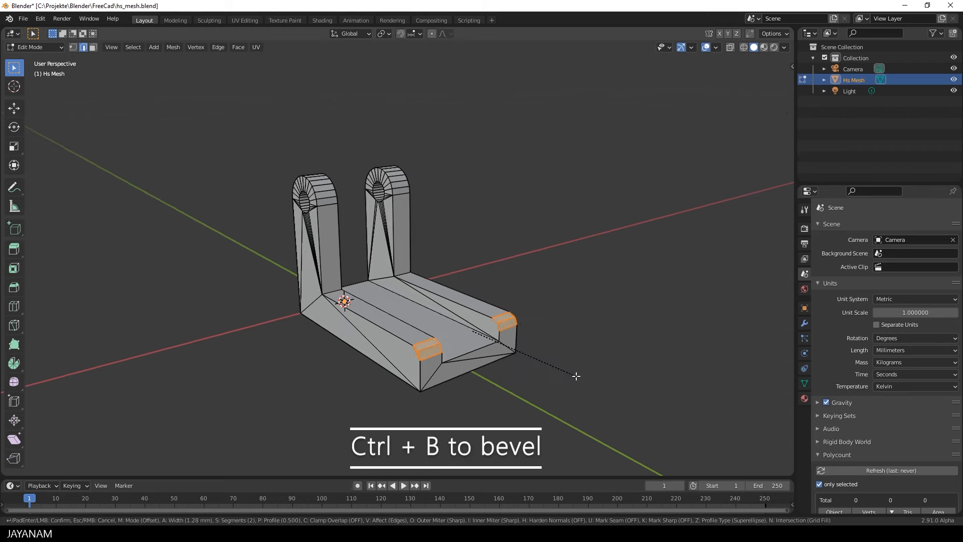
left_click(576, 376)
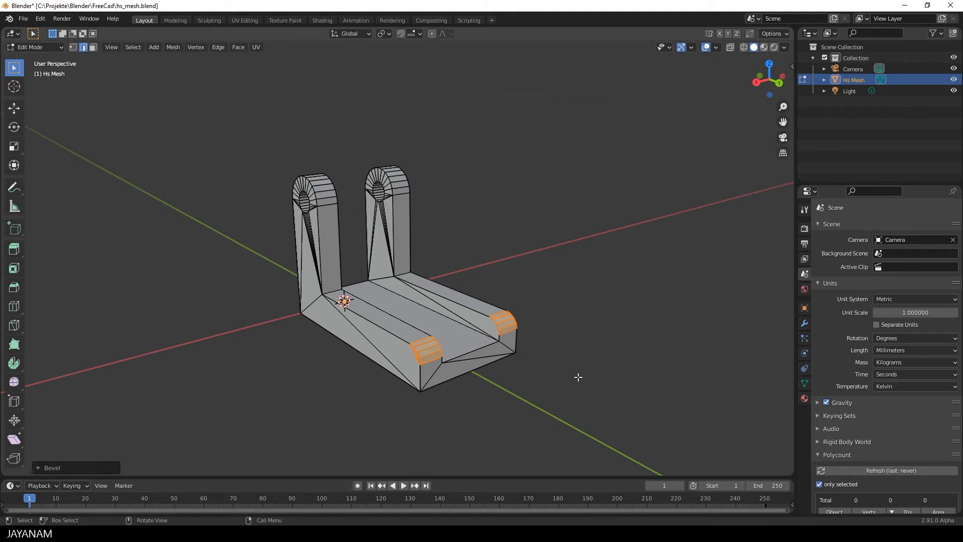
Step: Undo the bevel on the end edges of the base's two raised rails
middle_click_drag(578, 377, 591, 346)
scroll(577, 341, "up", 3)
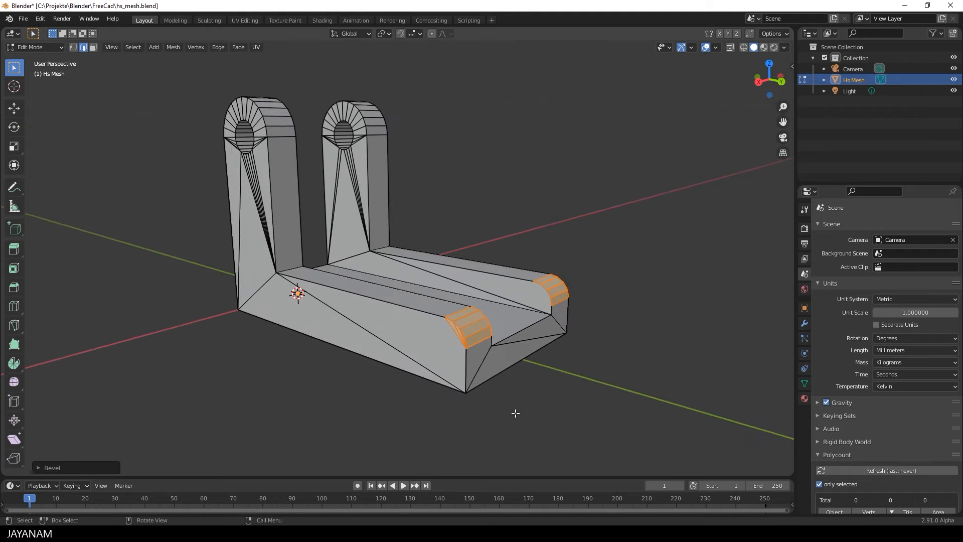
key("ctrl+z")
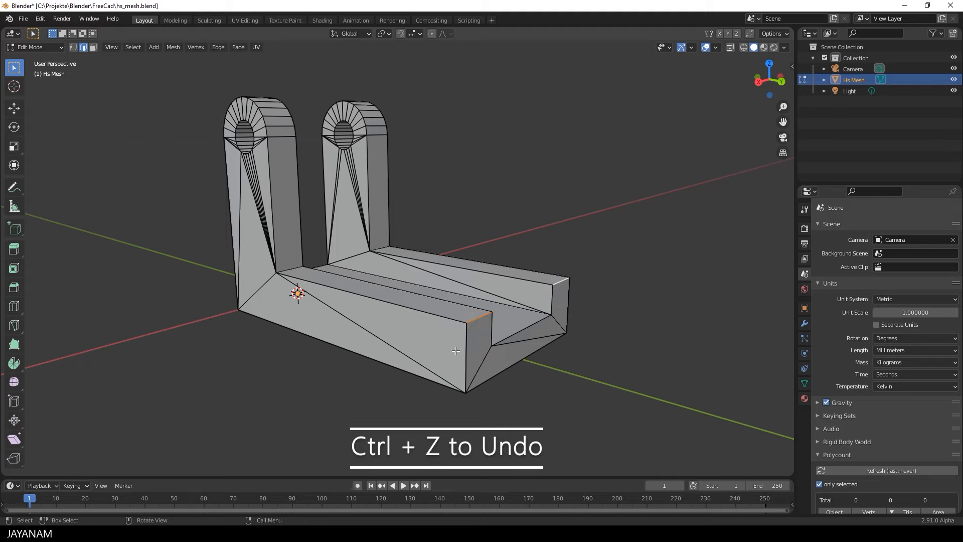
Step: Apply Merge by Distance to the whole bracket mesh and expand the operation's settings
scroll(522, 406, "down", 1)
scroll(521, 397, "down", 2)
middle_click_drag(521, 398, 506, 398)
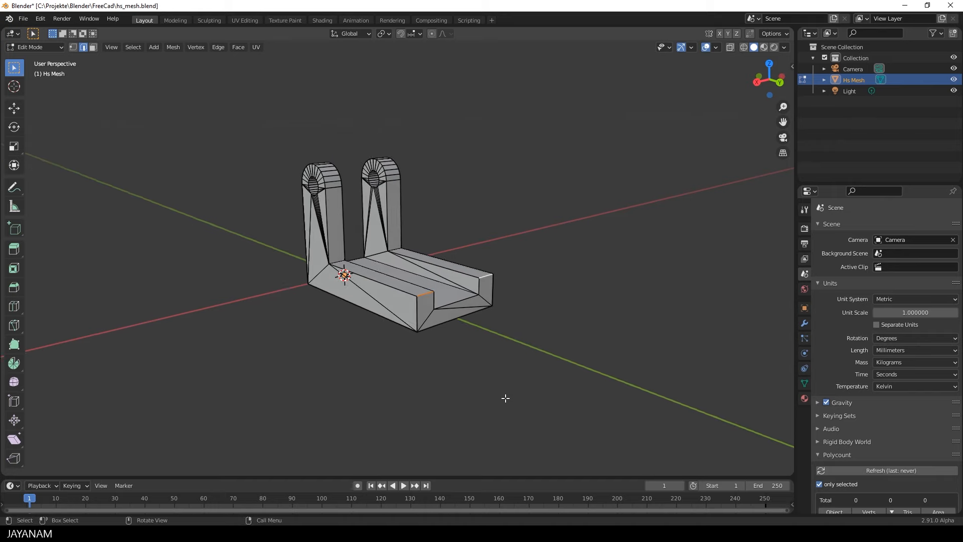
scroll(505, 398, "up", 1)
key("a")
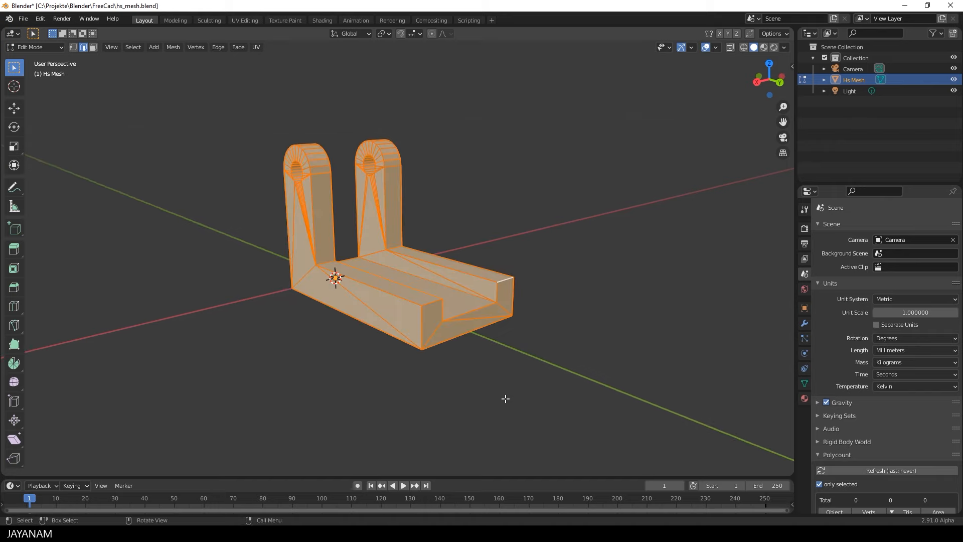
key("F3")
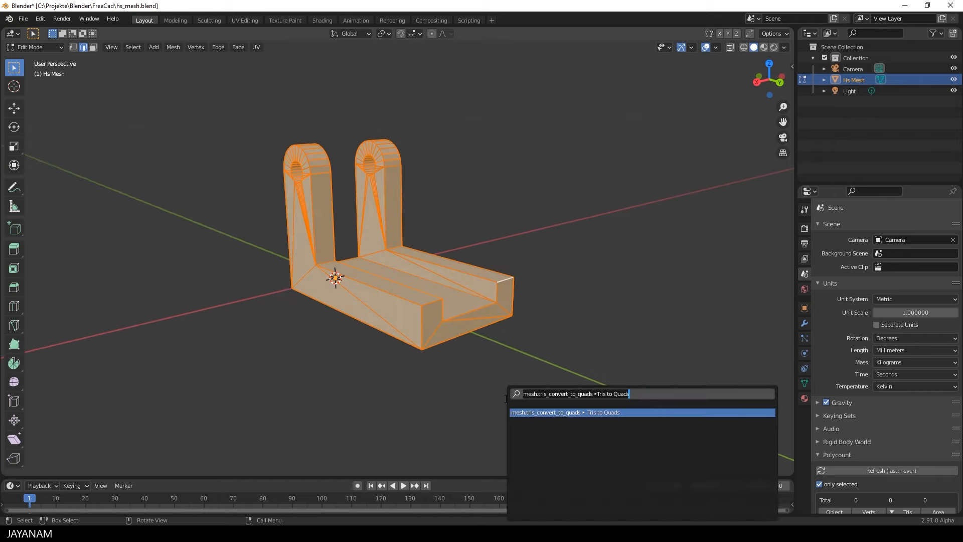
type("merge")
key("Return")
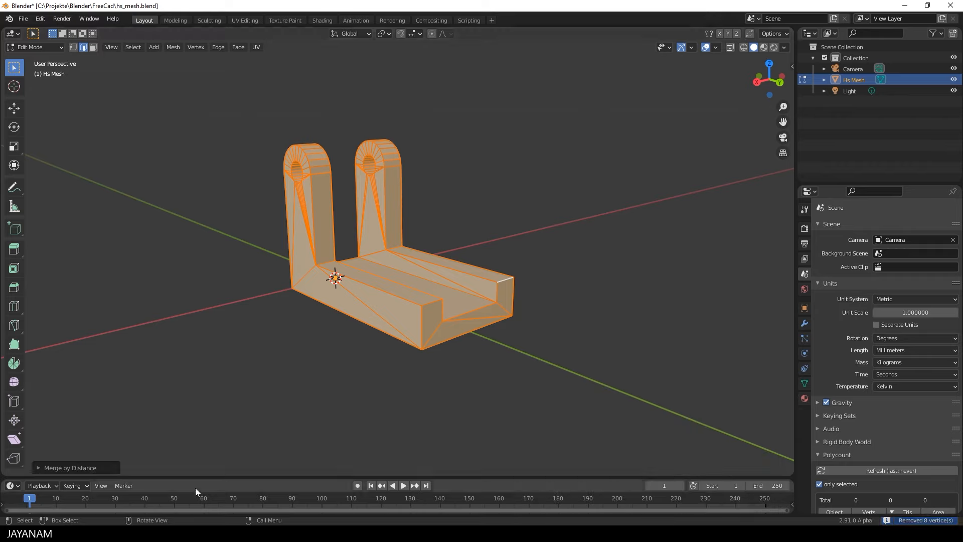
left_click(38, 467)
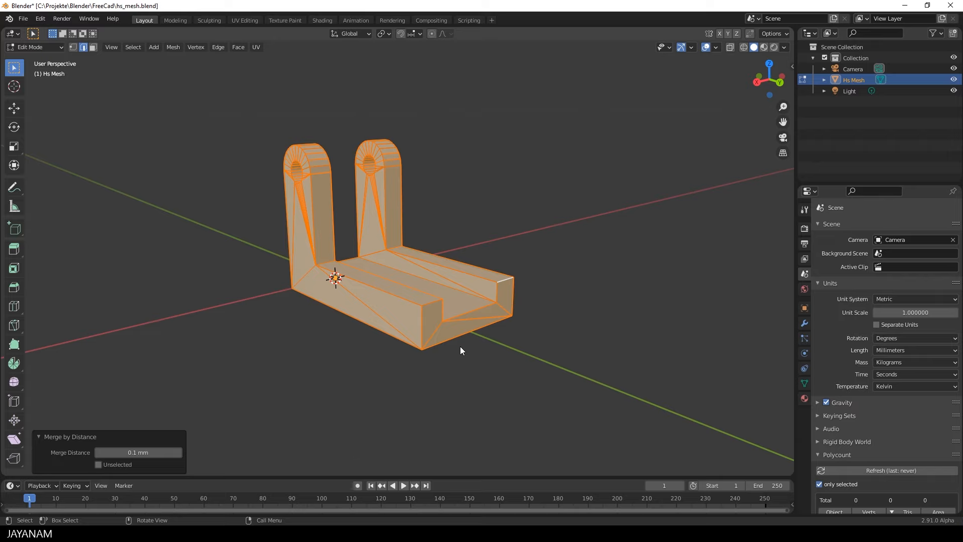
Step: Bevel the top end edges of both raised rails with 4 segments and a width of about 1.33 mm
left_click(432, 300)
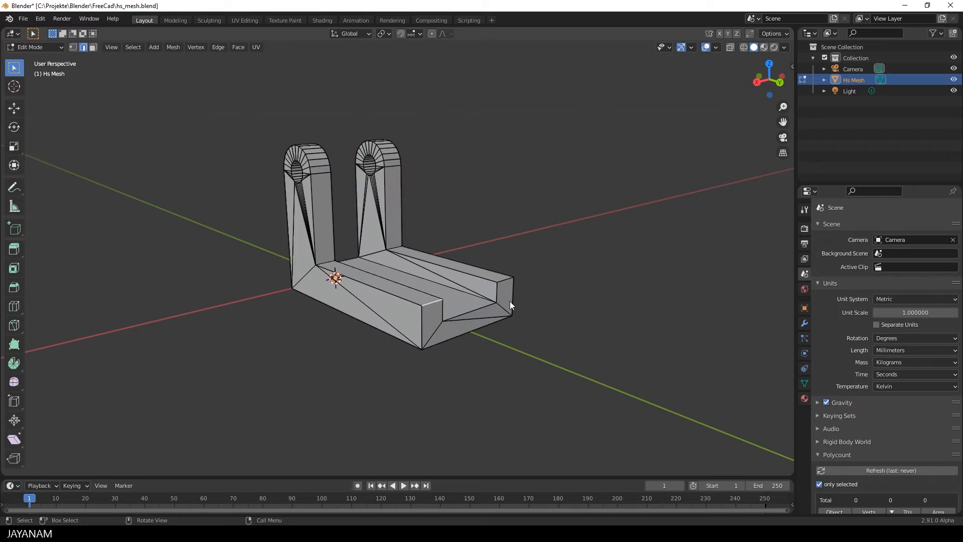
left_click(506, 330, "shift")
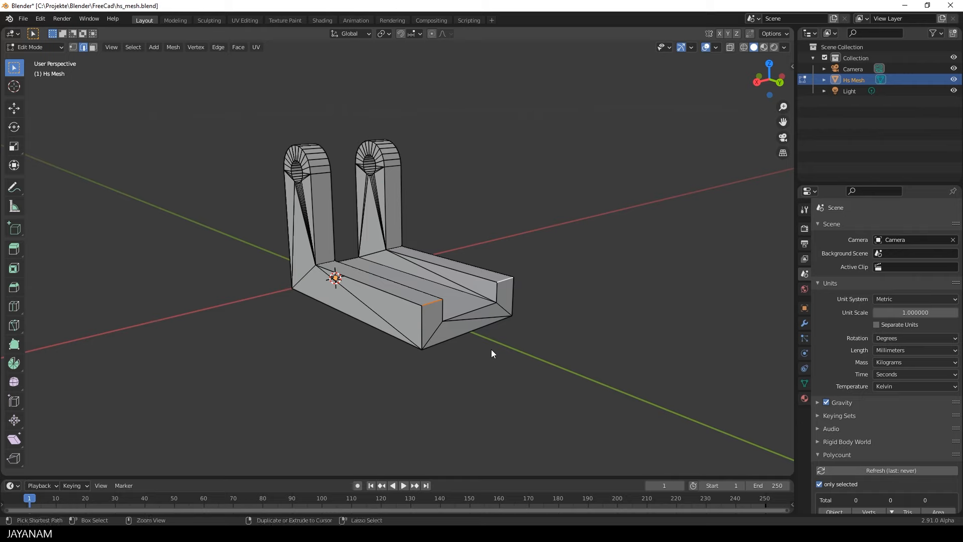
key("ctrl+b")
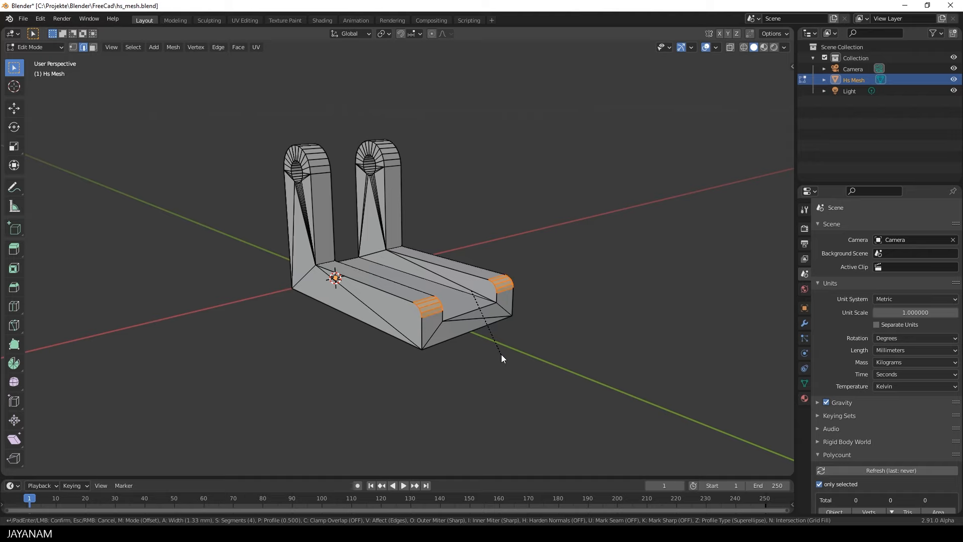
left_click(501, 354)
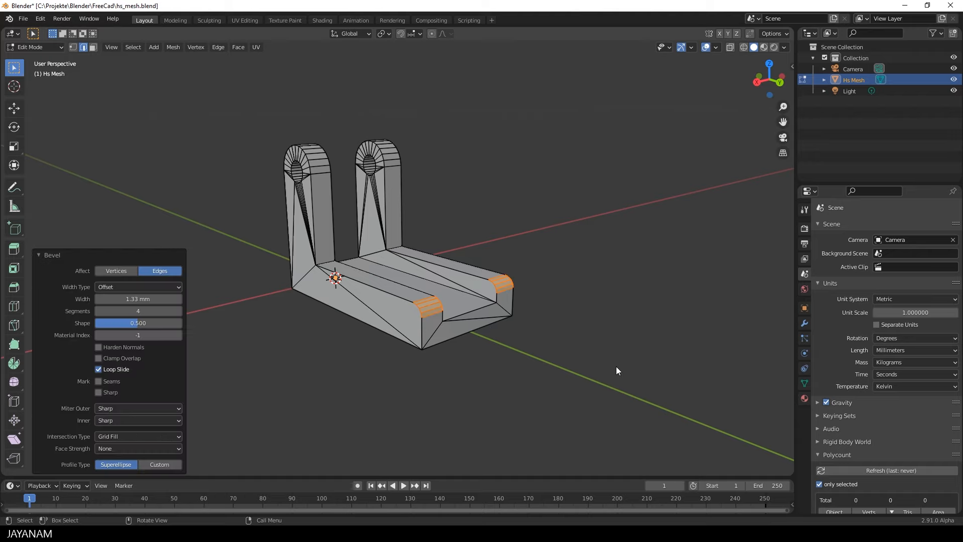